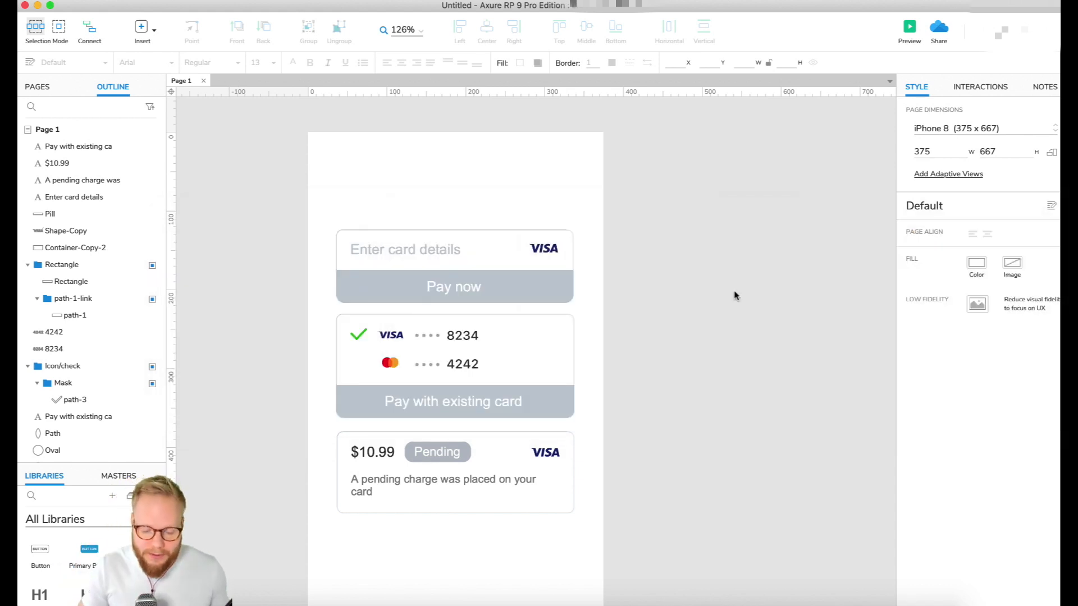
Examine the text labels on the three payment cards, from the card entry prompt to the pending charge note
scroll(568, 312, "down", 1)
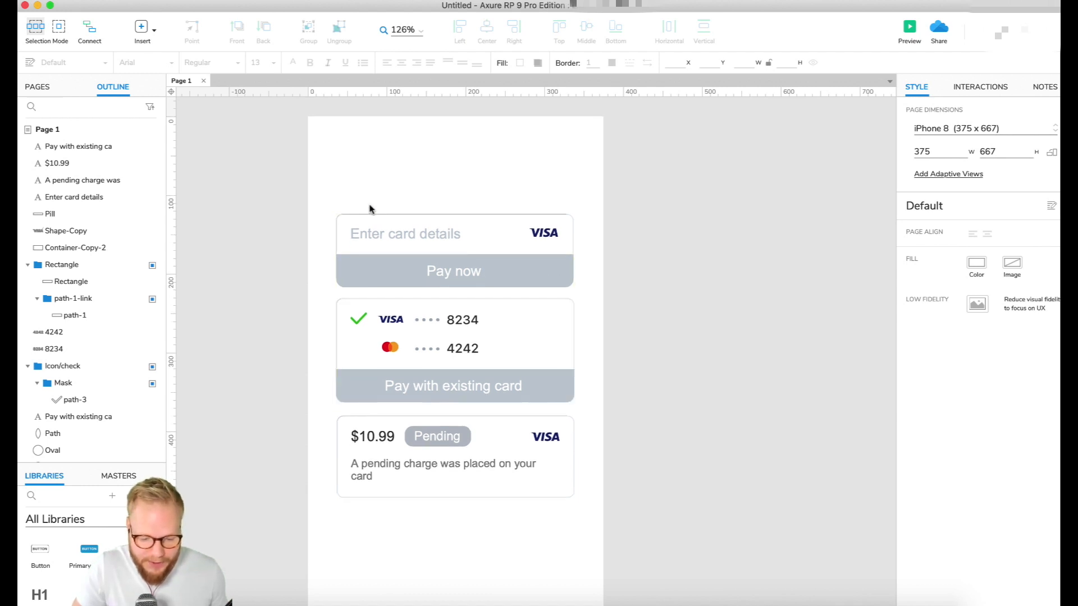
left_click(401, 240)
left_click(449, 271)
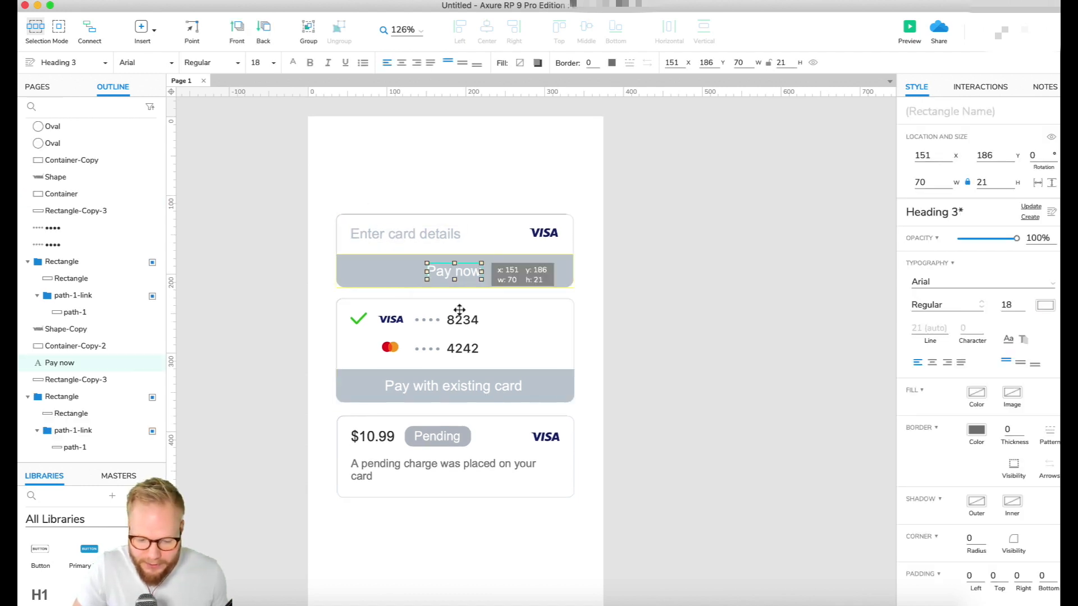
left_click(476, 387)
left_click(443, 437)
left_click(446, 459)
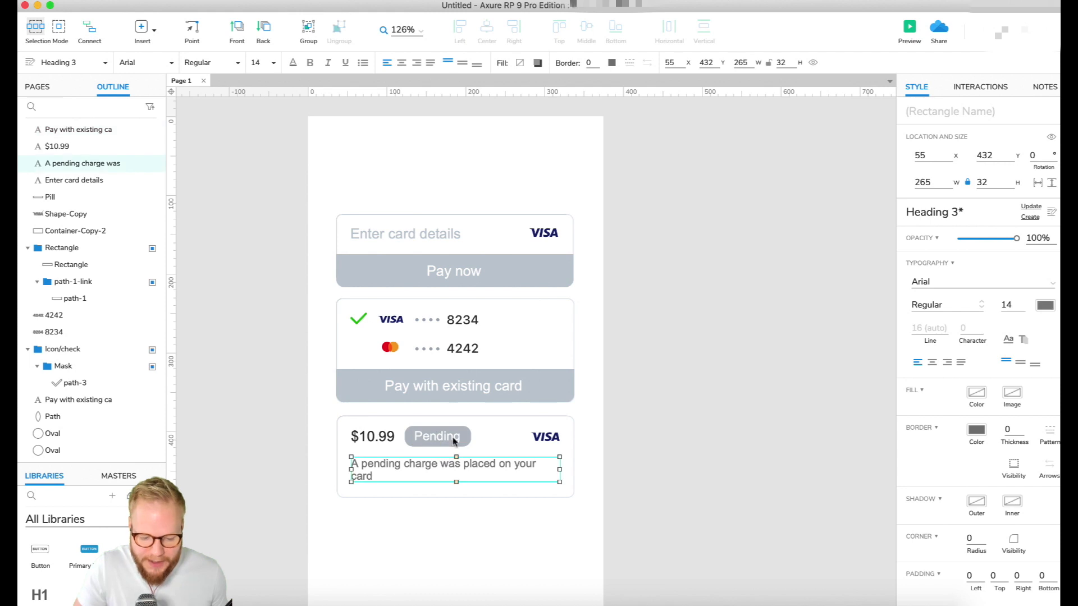
left_click(432, 232)
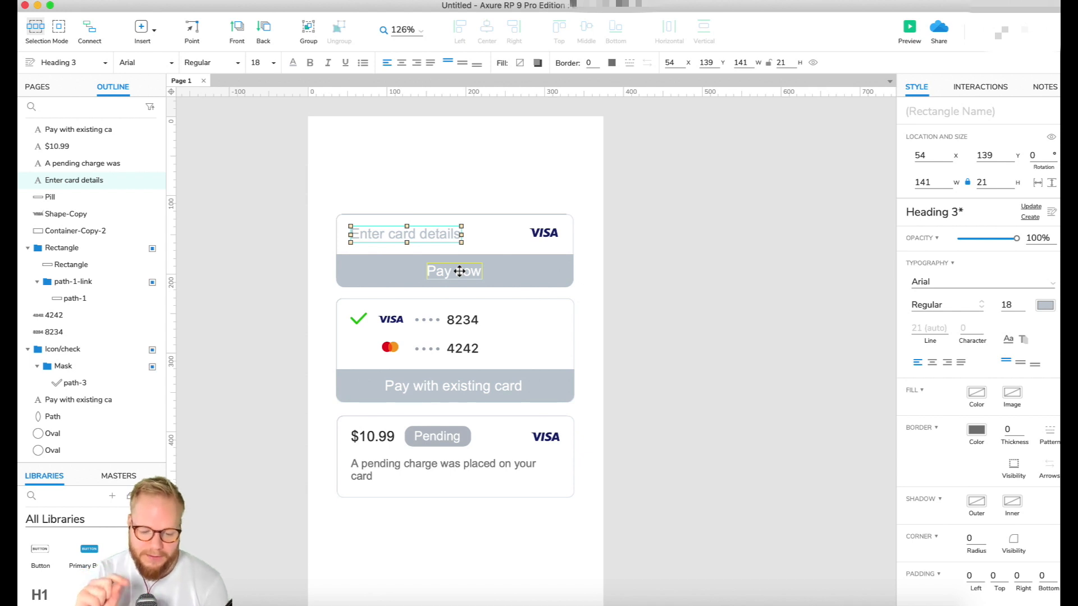
left_click(252, 376)
Place a Repeater widget on the page below the pending charge card
left_click_drag(82, 463, 96, 206)
scroll(76, 448, "down", 1)
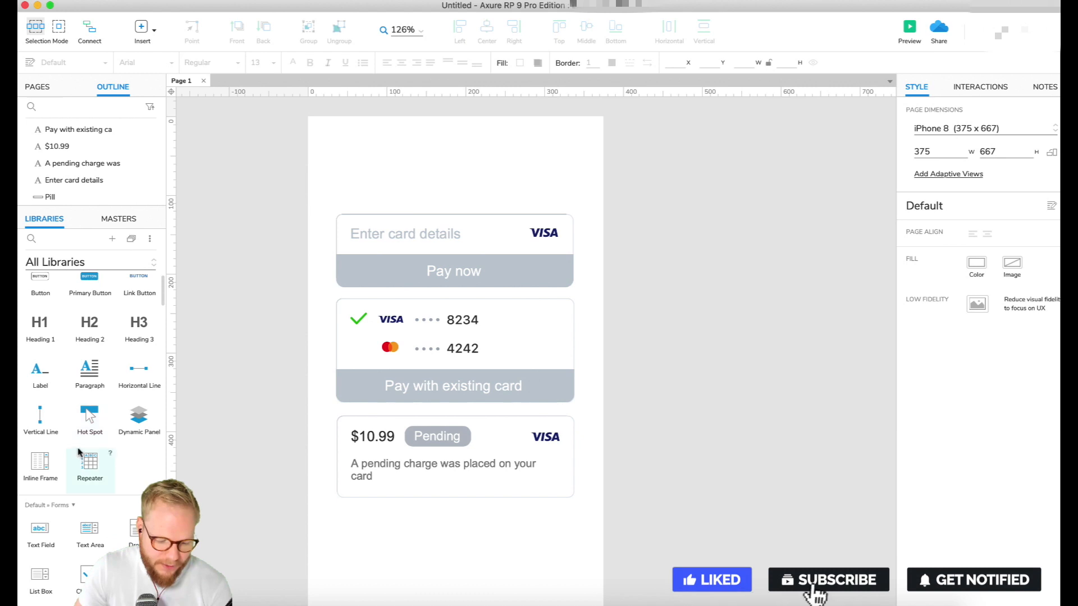
left_click_drag(92, 459, 557, 527)
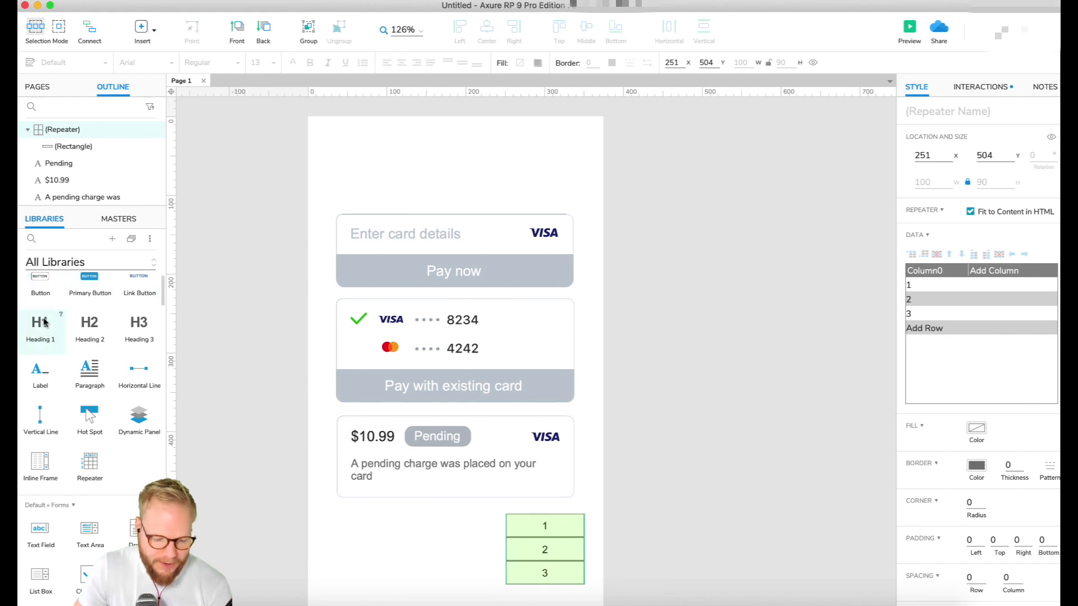
scroll(43, 322, "up", 3)
left_click_drag(45, 321, 669, 536)
key("ctrl+z")
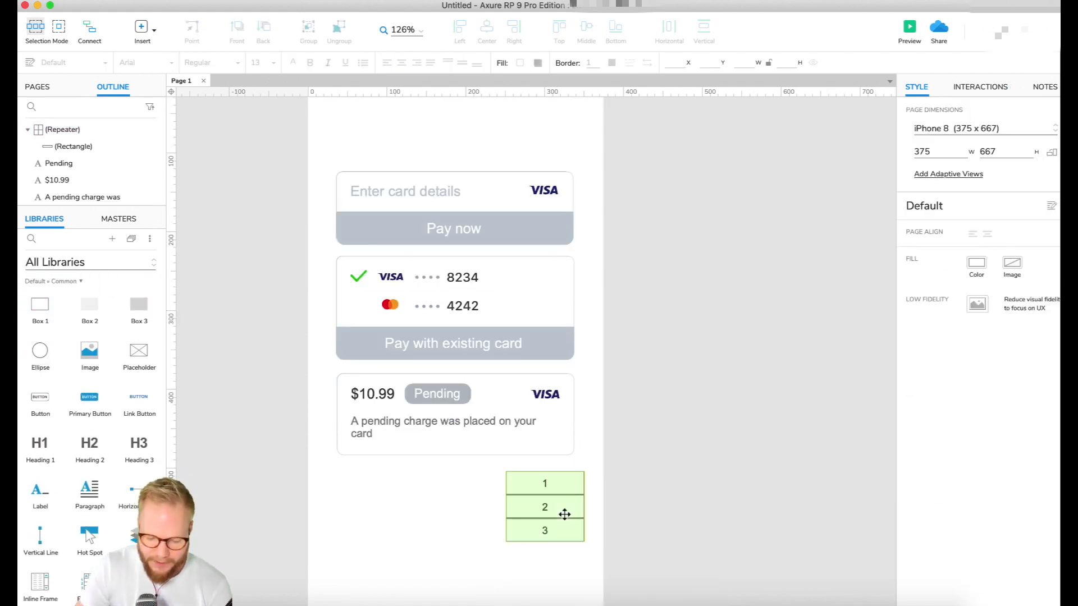
Rename the repeater's first data column to englis and add a second column named dsad
left_click(935, 271)
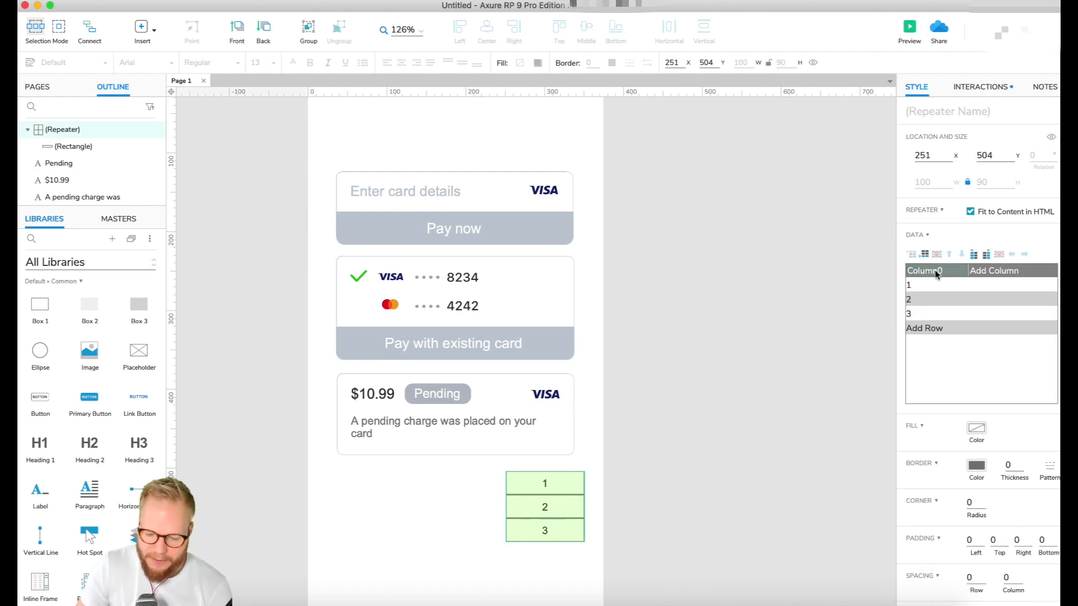
left_click(935, 271)
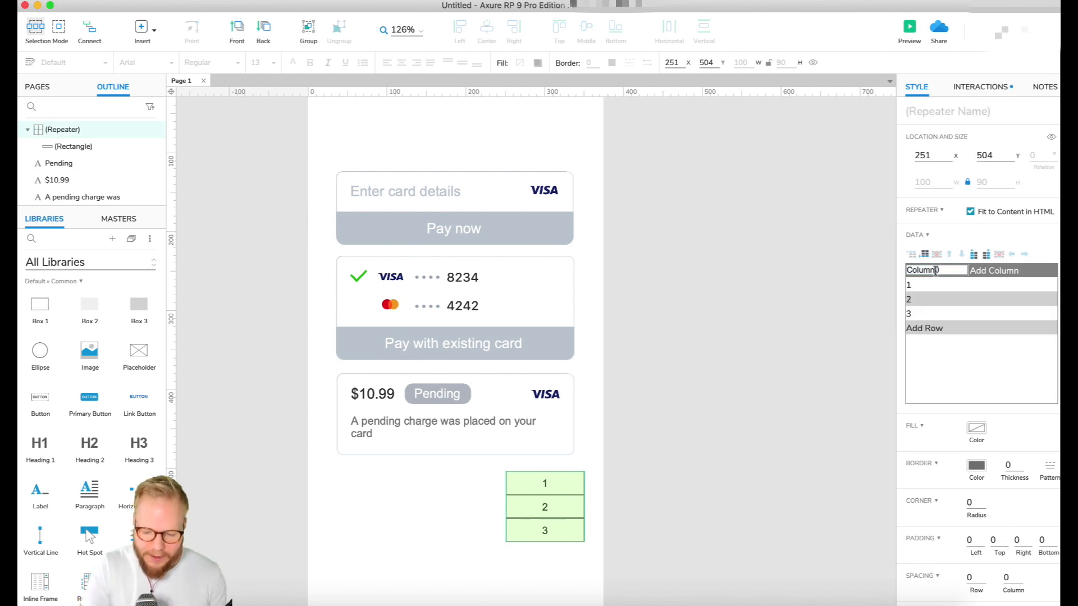
left_click_drag(950, 271, 838, 276)
type("englis")
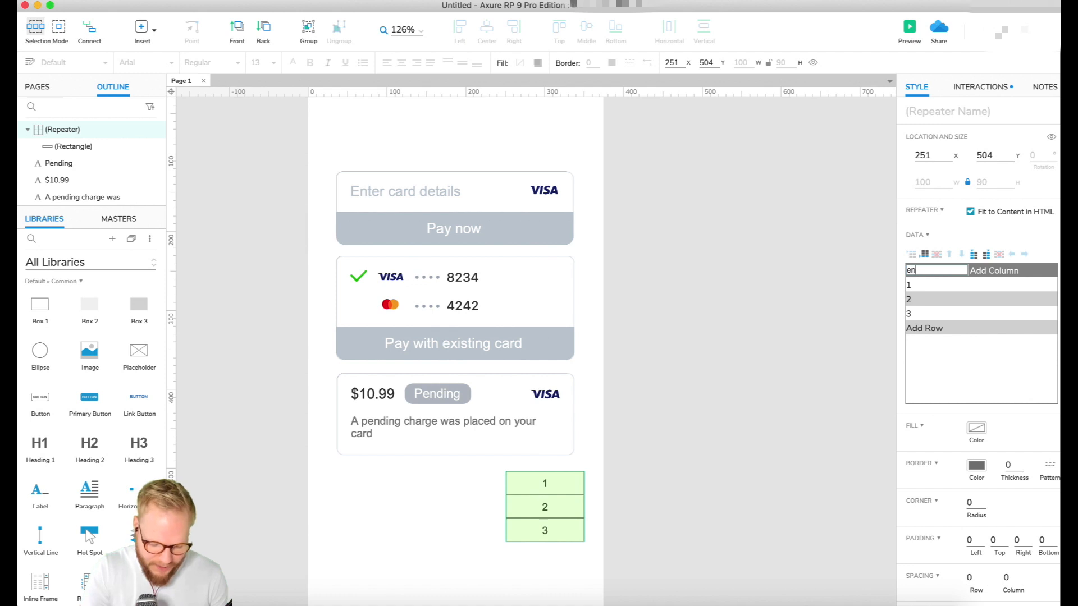
left_click(992, 278)
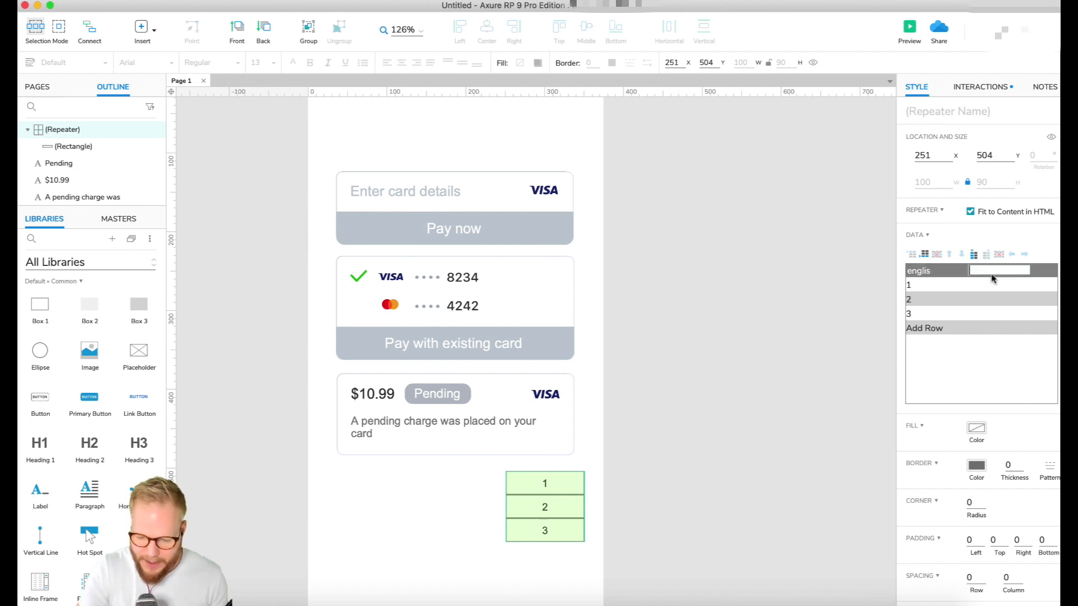
type("dsad")
Replace the first two entries in the repeater's englis column with sdhjsa and sdasdf
left_click(953, 288)
left_click(927, 286)
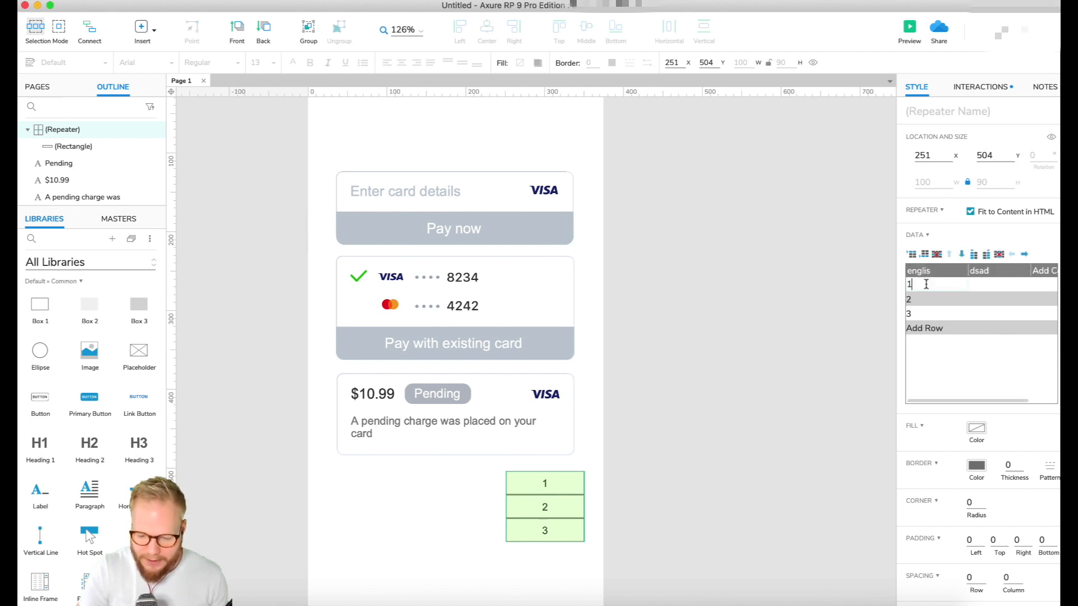
key("BackSpace")
type("sdhjsa")
left_click(910, 299)
type("sdasdf")
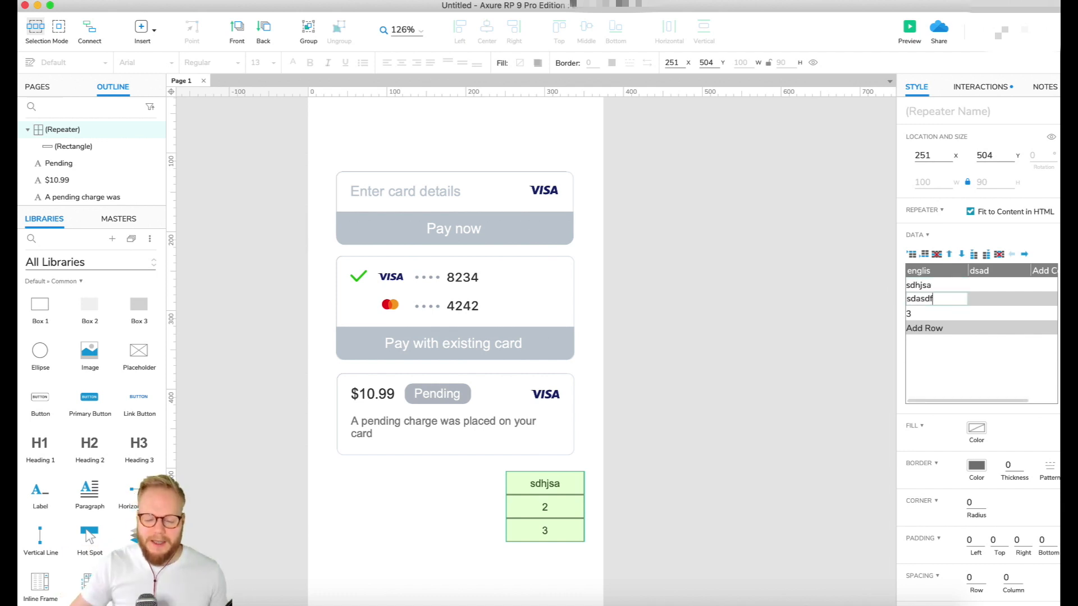
Delete the repeater from the page
left_click(754, 440)
left_click(559, 499)
key("Delete")
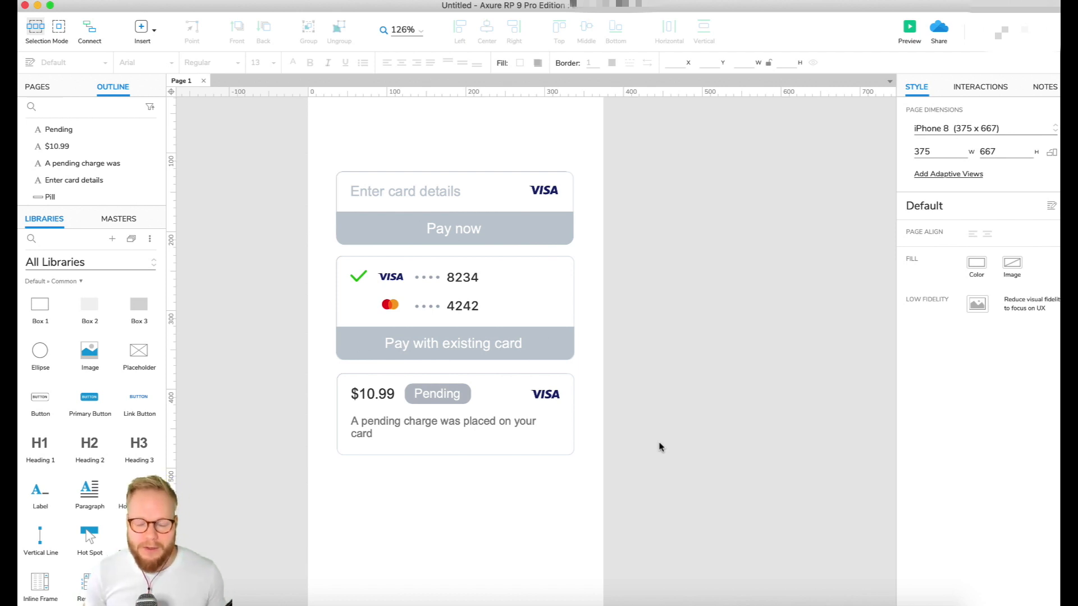
Name the "Enter card details" text widget ++T1-entercarddetails
scroll(661, 446, "up", 3)
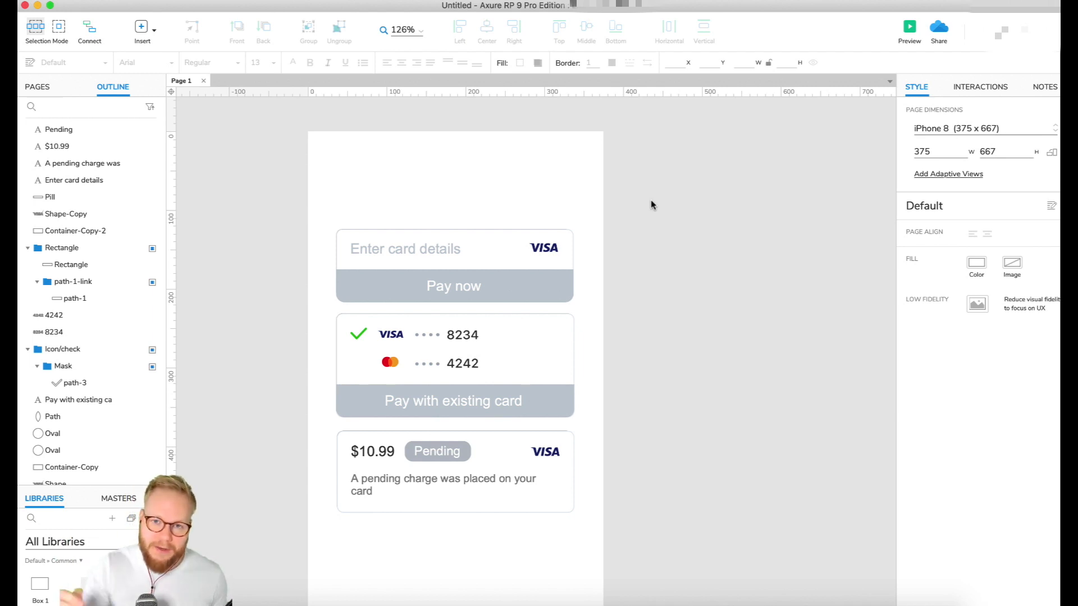
left_click(410, 250)
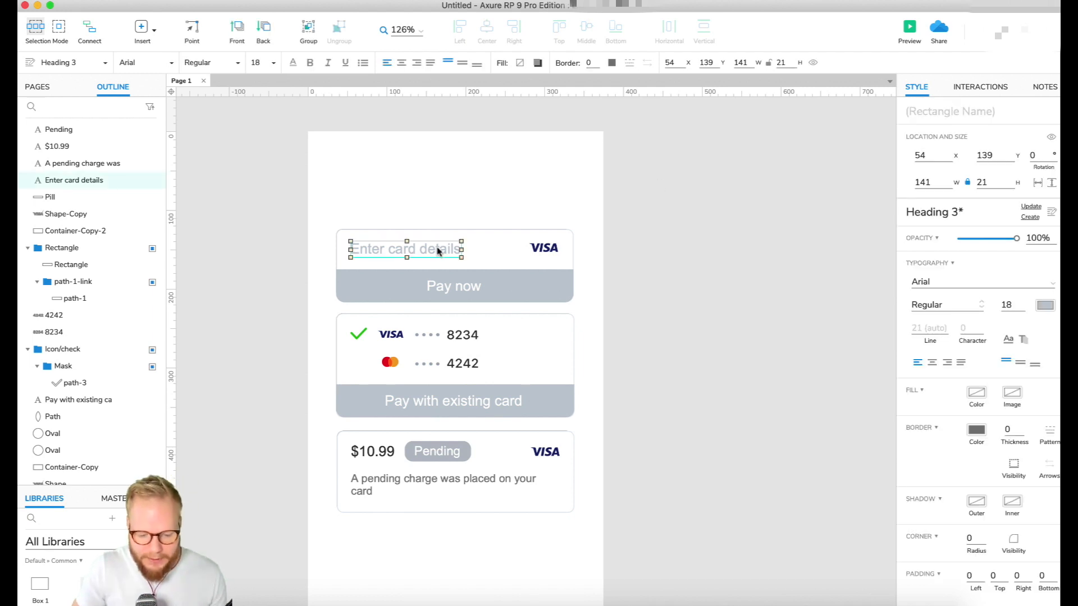
left_click(950, 111)
type("++T1")
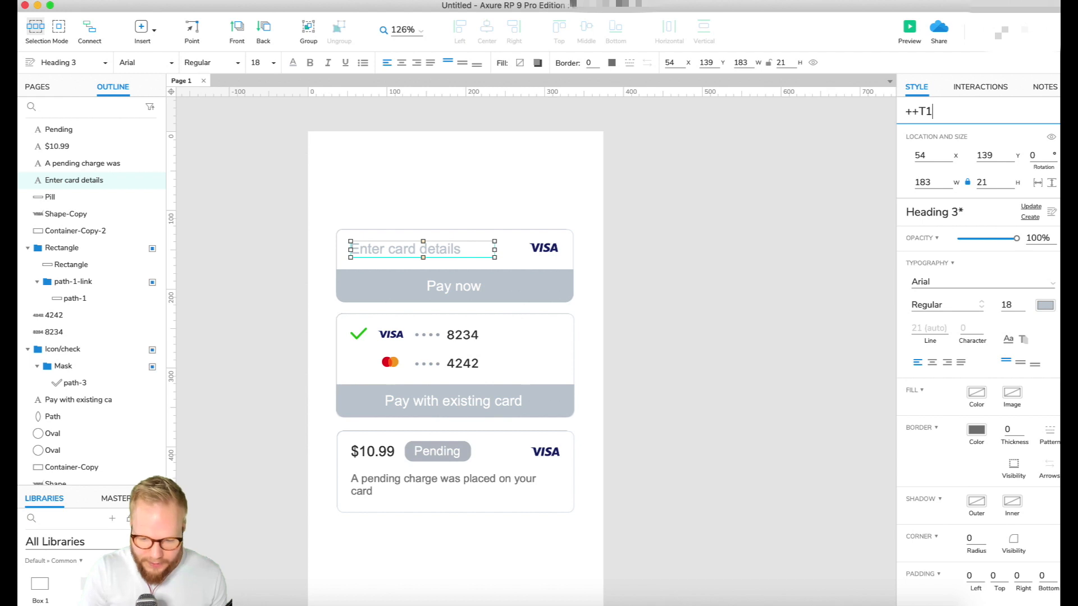
type("-entercarddetails")
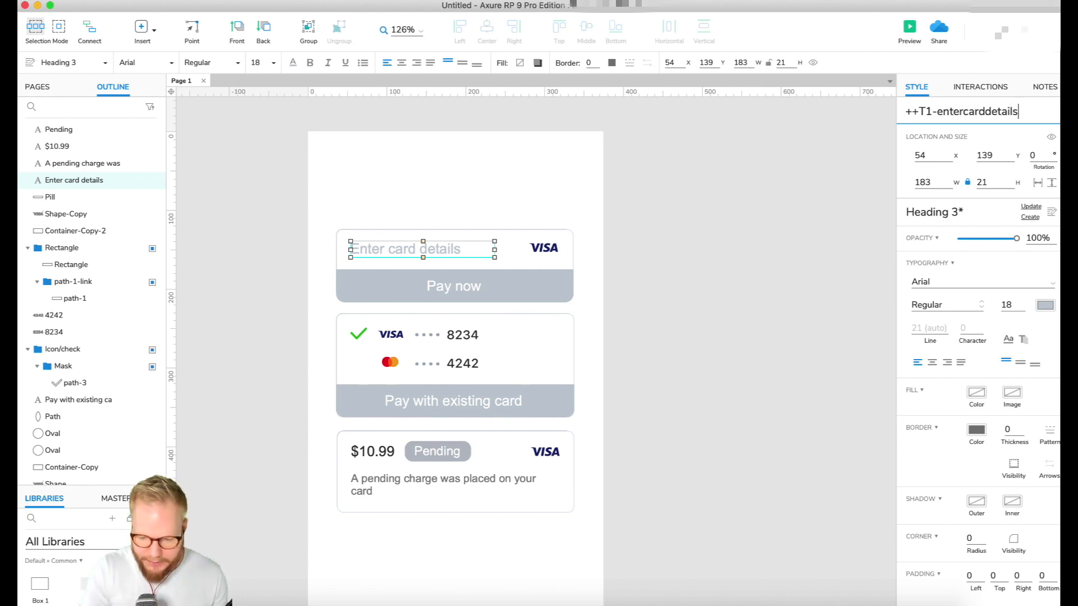
Name the "Pay now" text widget ++T2-paynow and the "Pay with existing card" text widget ++T3-paywithexistingcard
left_click(455, 286)
left_click(930, 112)
type("++T2-")
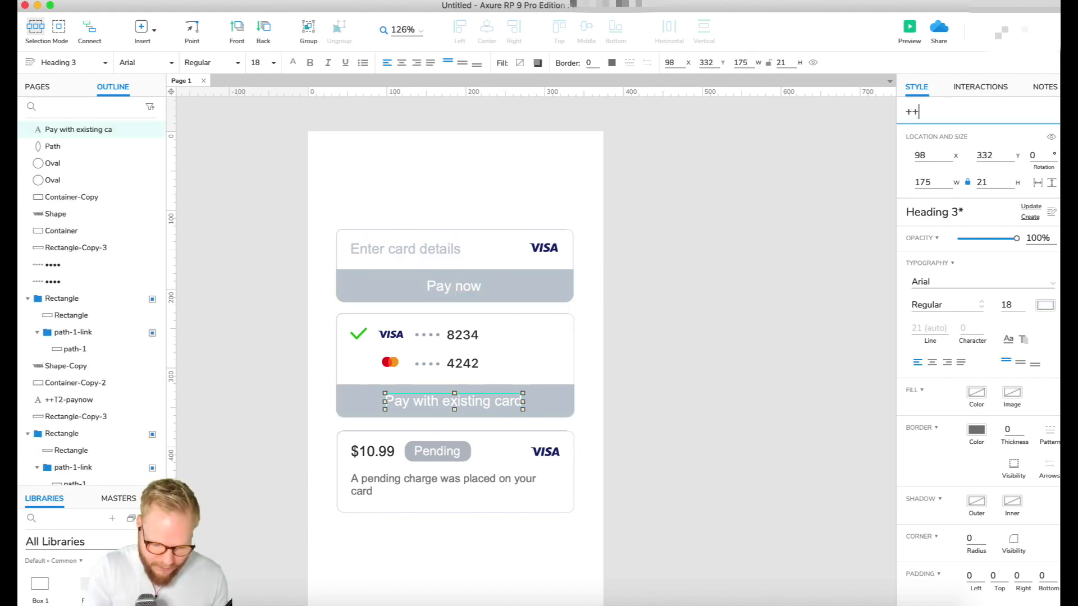
type("T")
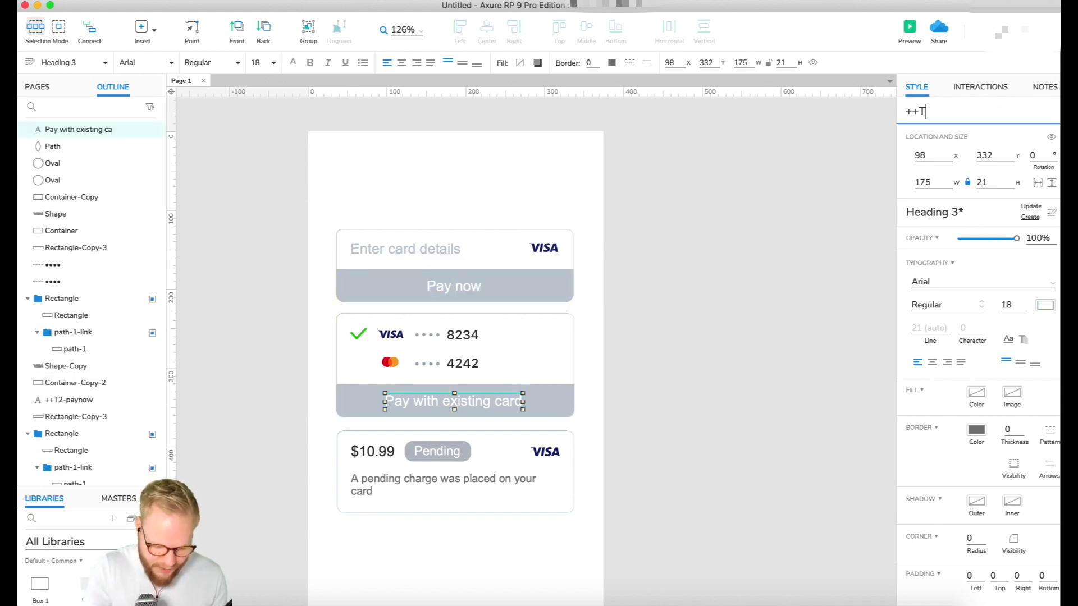
type("3-paywithexistingcard")
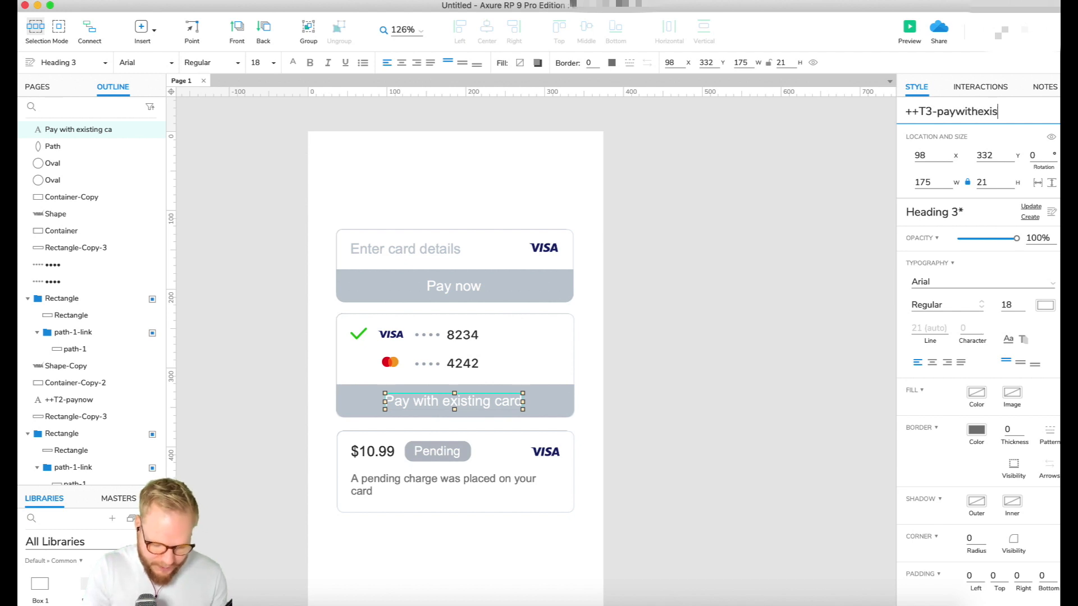
Name the "Pending" text widget ++T4-pending and the pending charge message below it ++T5-pendingchargenote
left_click(437, 451)
left_click(930, 112)
type("++T4-pending")
left_click(441, 478)
left_click(930, 111)
type("++T5-pendingchargenote")
left_click(673, 193)
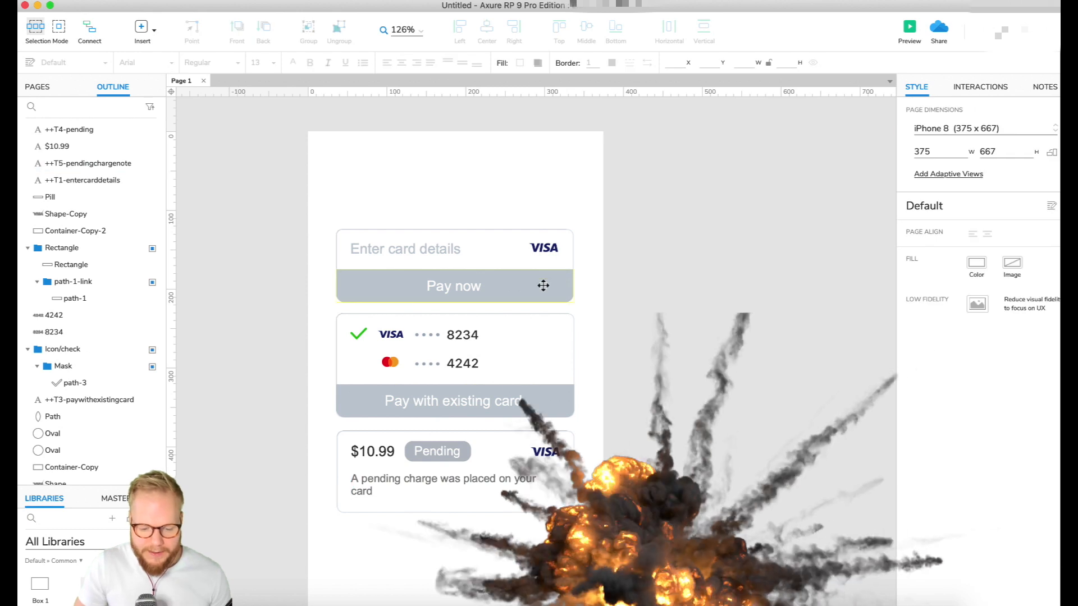
Open the project's global variables and name the new variable T1en
left_click(222, 2)
left_click(237, 60)
left_click_drag(548, 88, 829, 111)
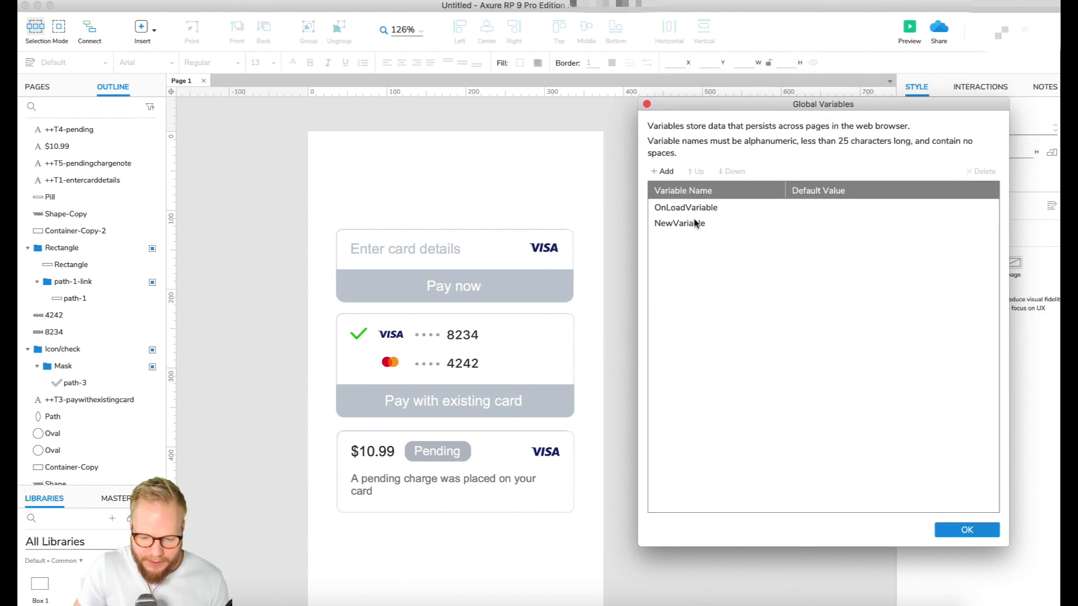
left_click(691, 225)
left_click(691, 226)
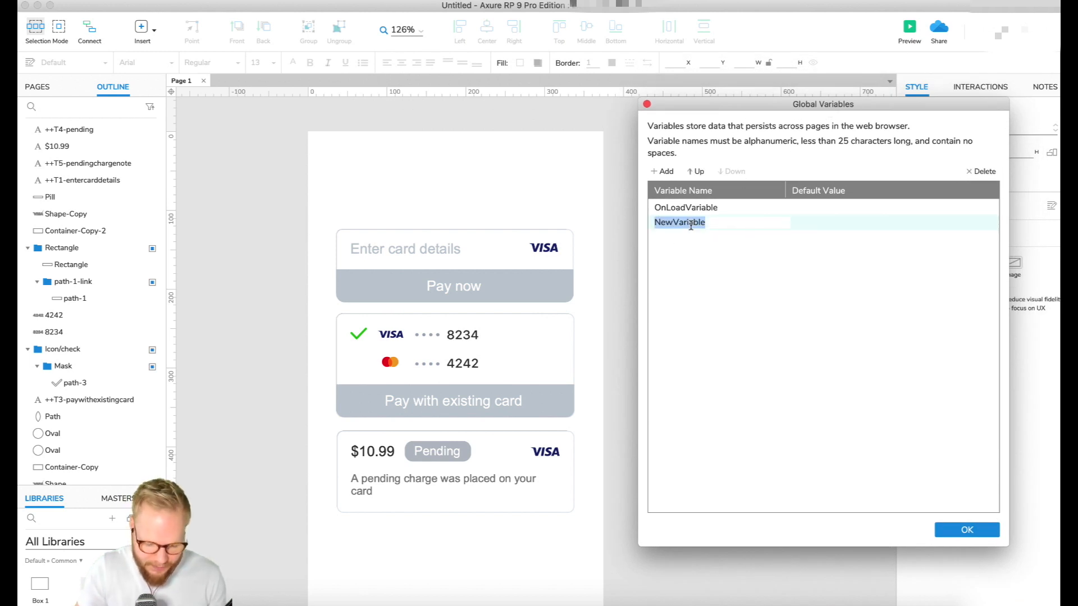
type("T1en")
Add two more global variables named T1es and T2en
left_click(662, 171)
type("T1")
type("es")
key("Return")
type("T2en")
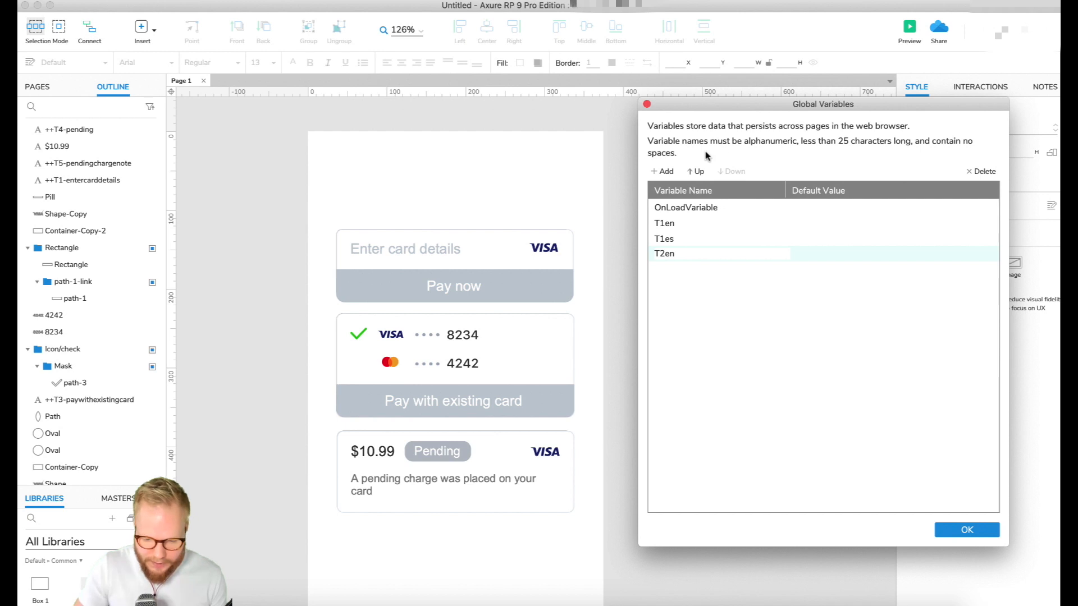
Add the global variables T2es, T3en and T3es to the list
left_click(662, 172)
type("T2es")
key("Return")
type("T3en")
key("Return")
type("T3es")
Add the global variables T4en, T4es, T5en and T5es to complete the language pairs
key("Return")
type("T4en")
key("Return")
type("T4es")
key("Return")
type("T5en")
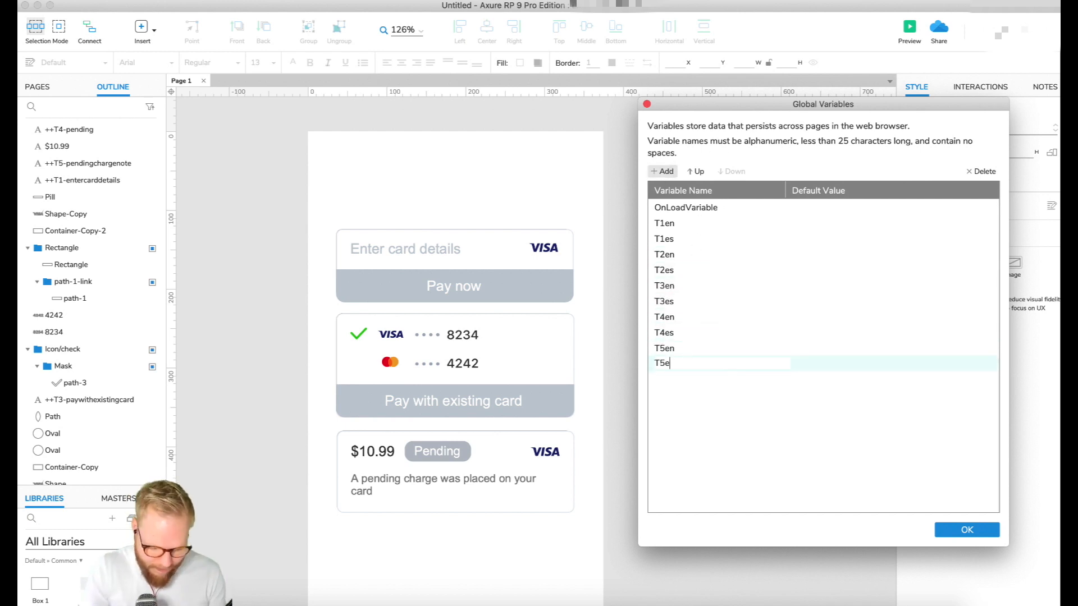
key("Return")
type("T5es")
Set the default value of the T1en variable to "Enter card details"
left_click(688, 223)
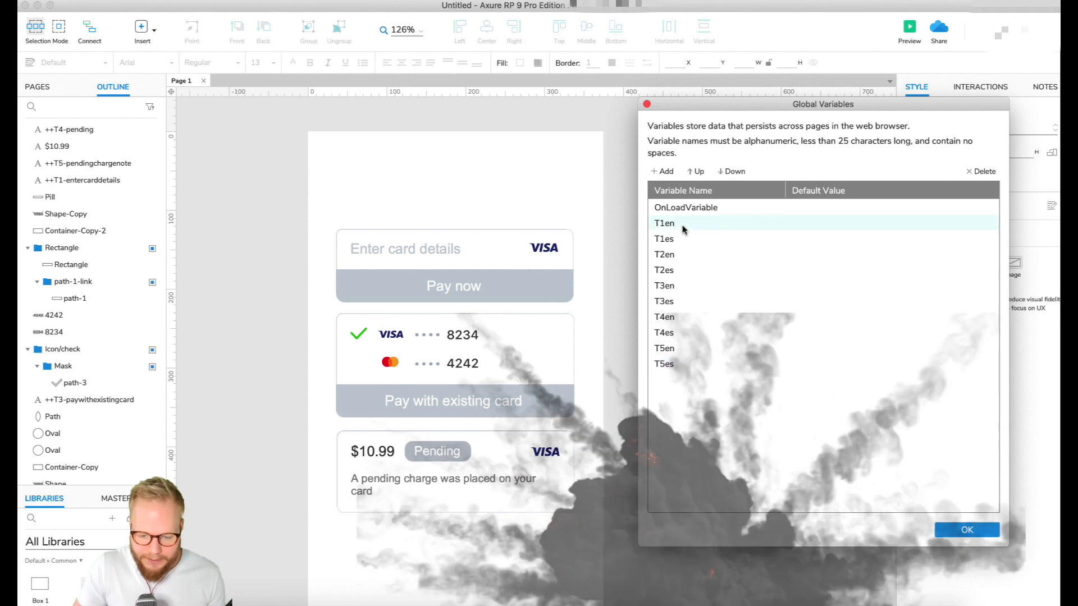
left_click(668, 366)
left_click(666, 224)
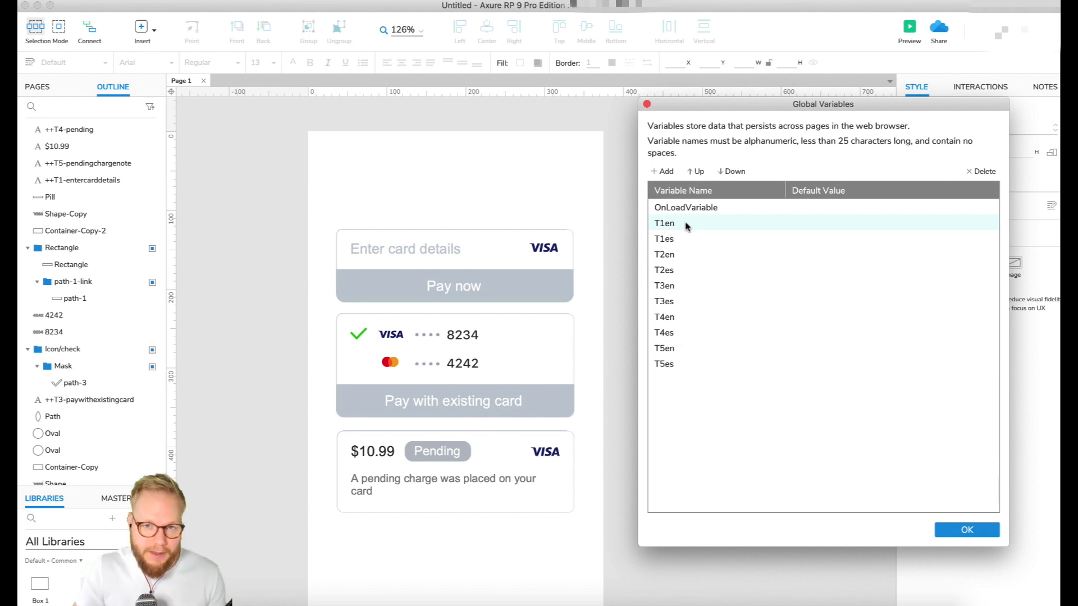
left_click(820, 224)
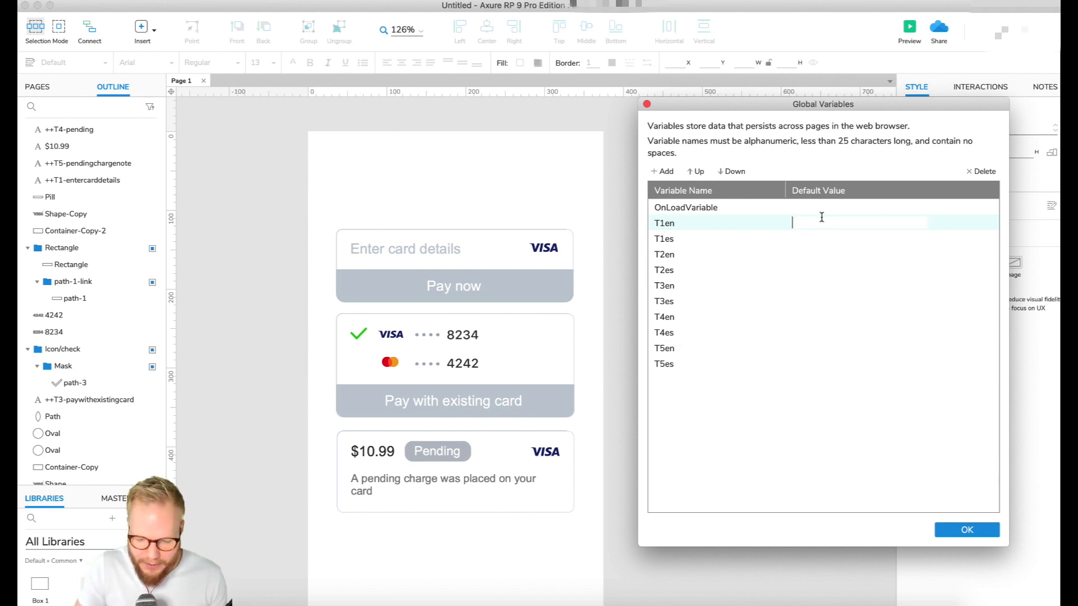
type("Enter")
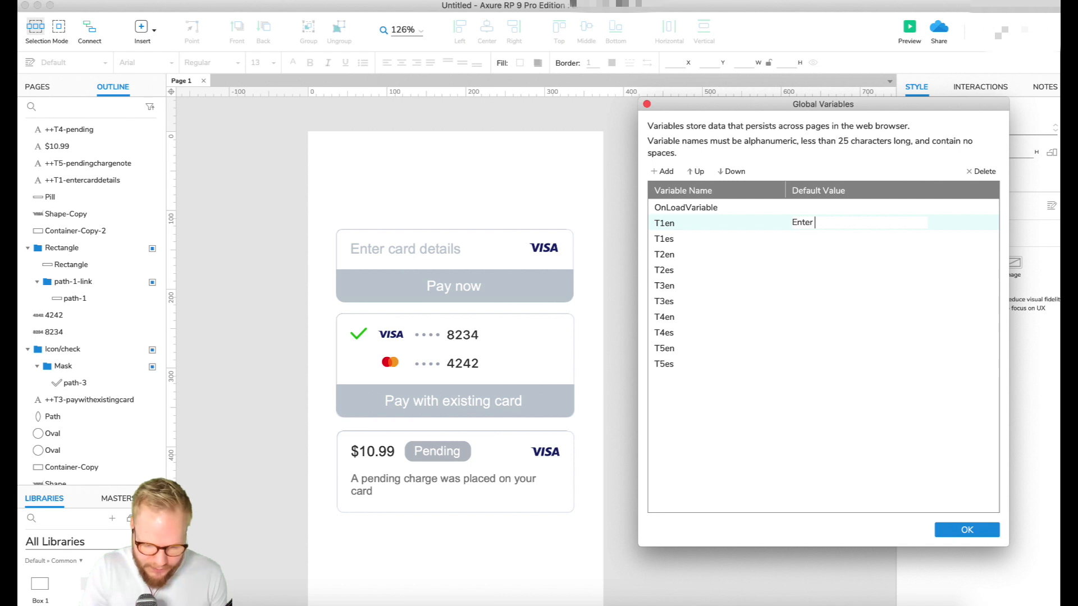
type(" card details")
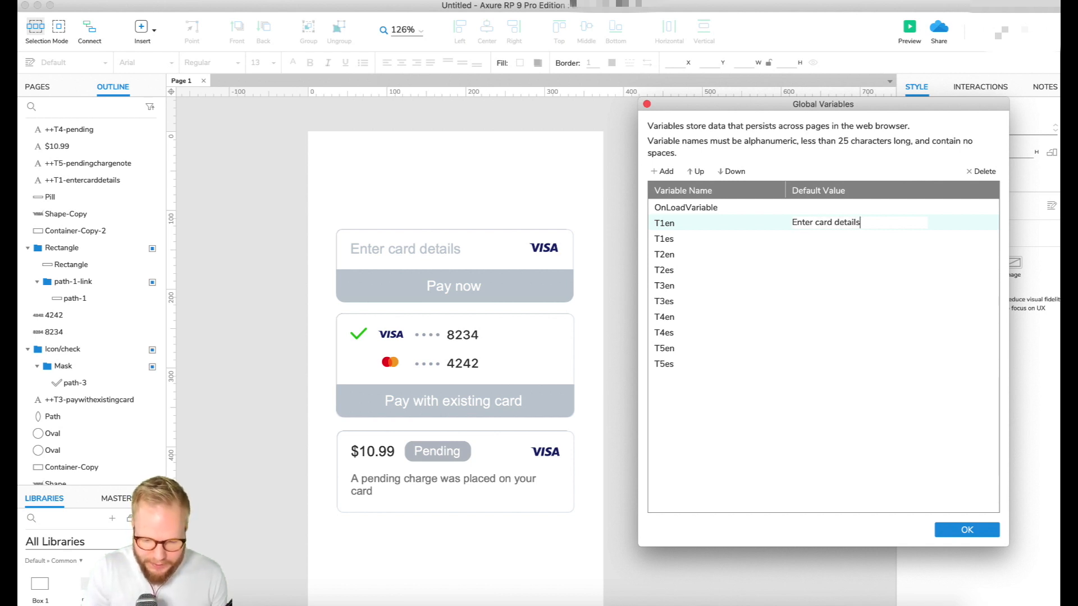
Set the default values of T2en to "Pay now", T3en to "Pay with existing card" and T4en to "Pending"
left_click(820, 254)
type("Pay now")
left_click(820, 286)
type("Pay with existing card")
left_click(820, 317)
type("Pending")
Set the default value of T5en to "A pending charge was placed on your card"
left_click(819, 348)
type("A pending charge was placed on your card")
key("Return")
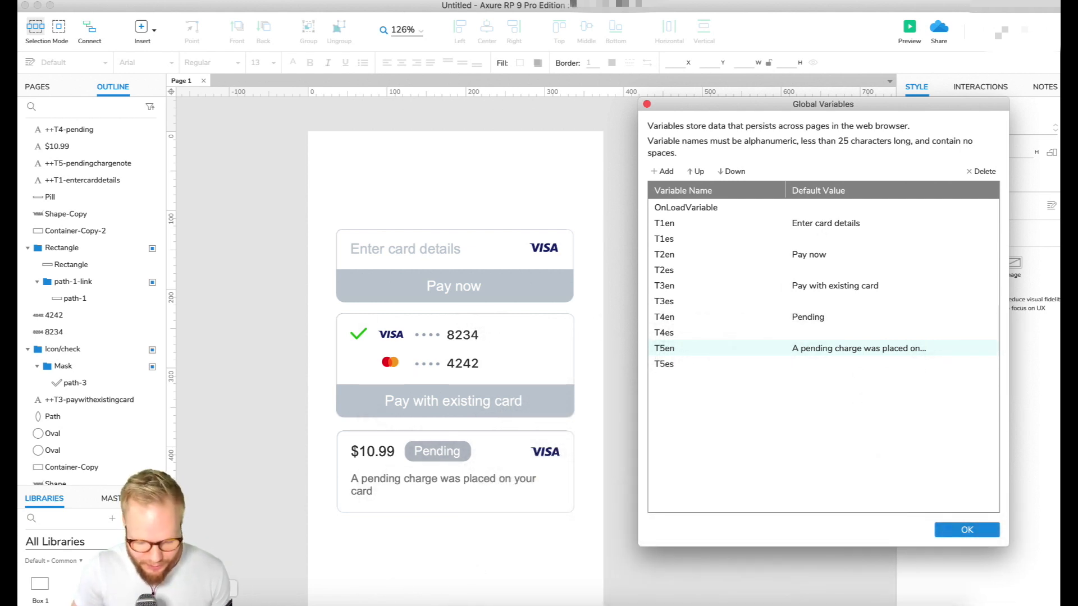
Switch to the browser, search for translate and choose Spanish as the target language
type("translate")
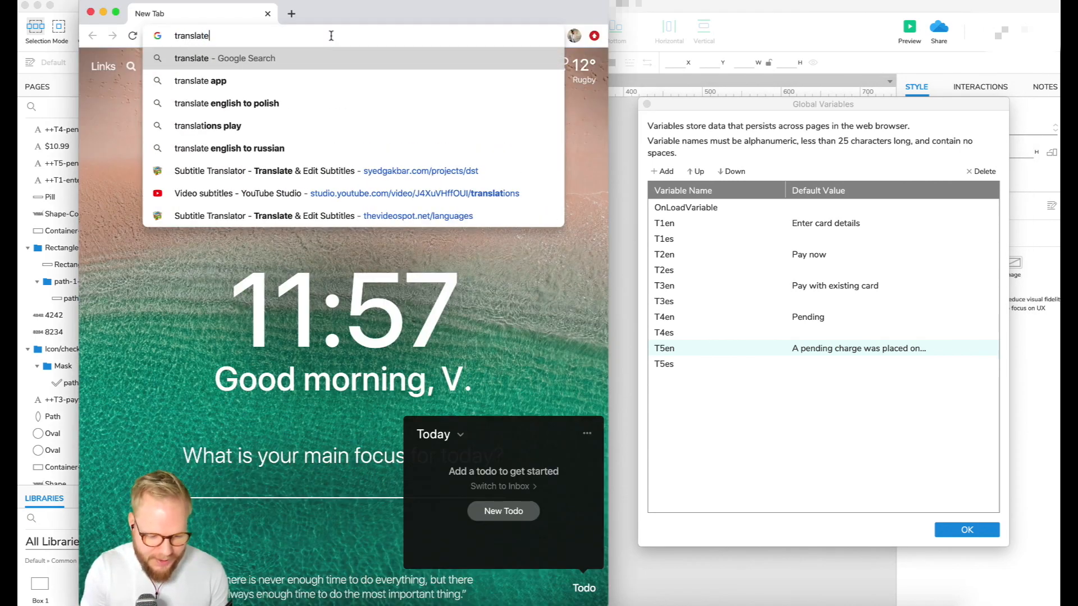
key("Return")
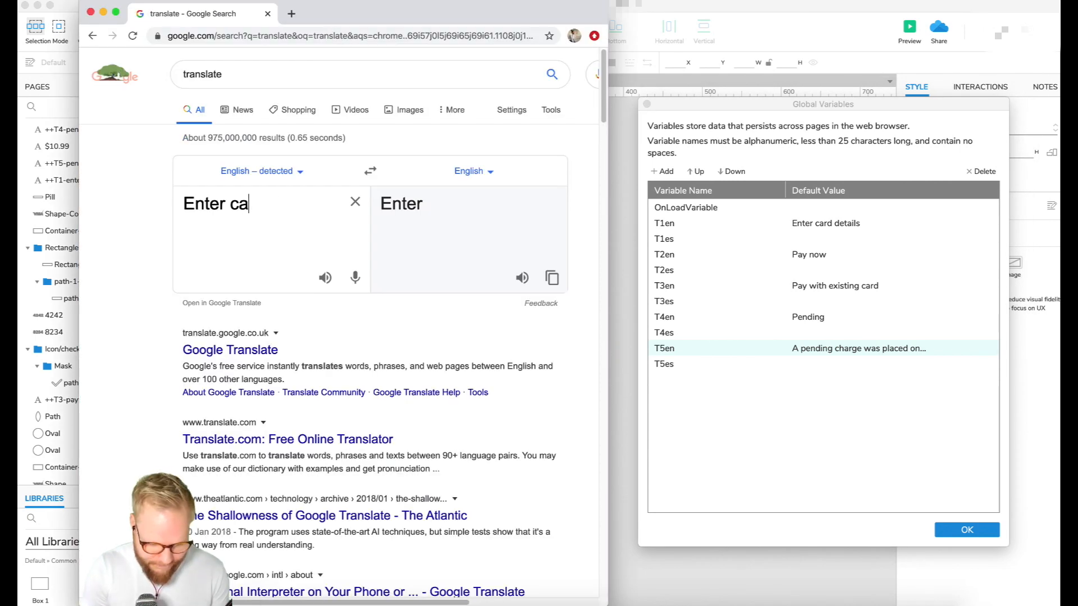
type("sp")
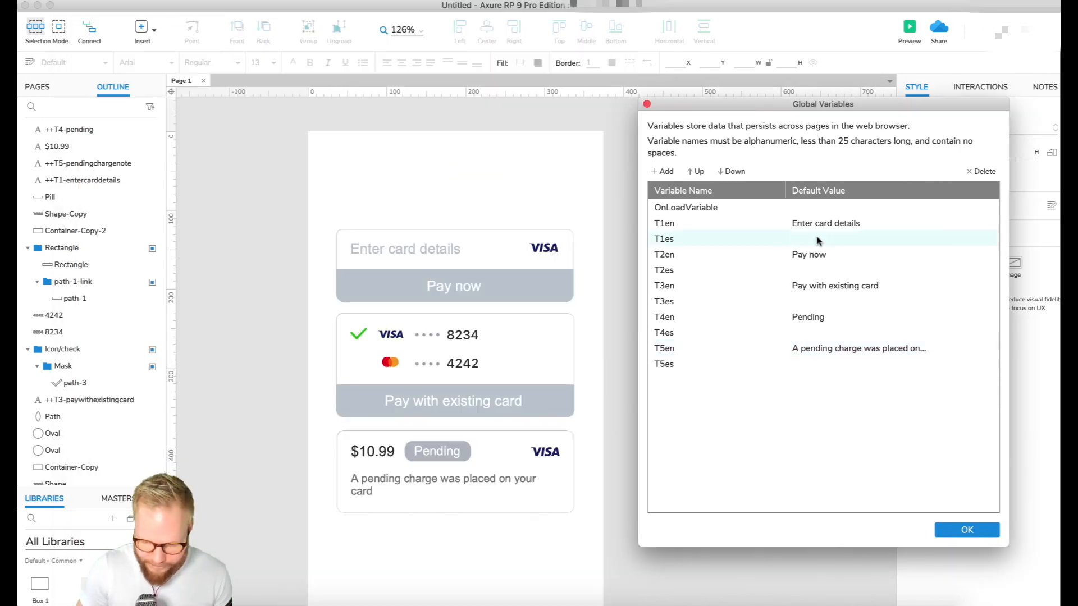
Fill the default values: T1es "Ingrese los detalles de la tarjeta", T2es "Pagar ahora", T3es "Pague con tarjeta existente", T4es "Pendiente", T5es the translated charge note
type("Ingrese los detalles de la tarjeta")
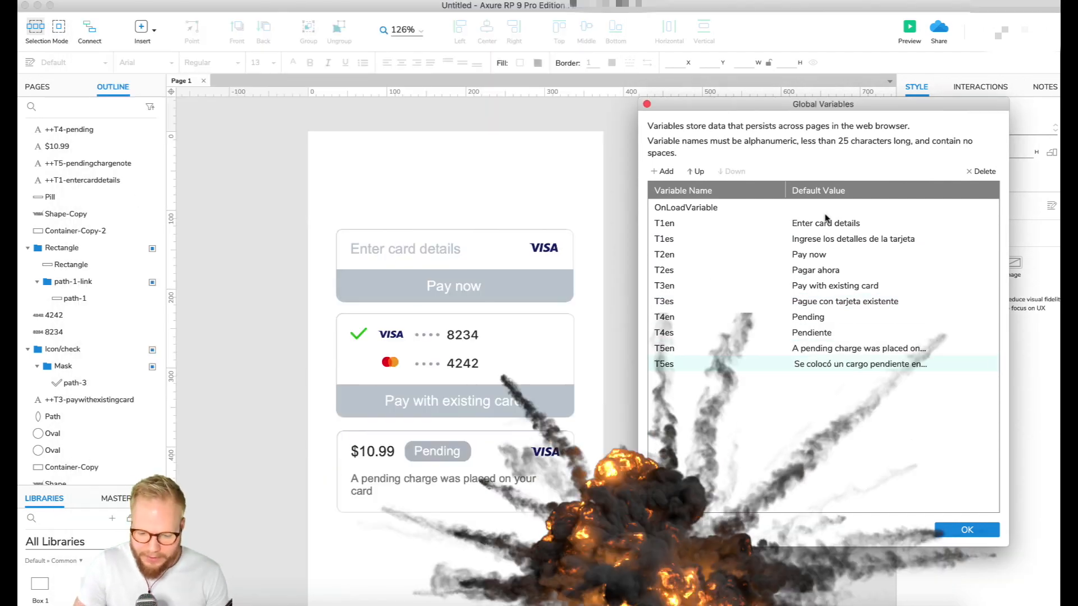
left_click(811, 332)
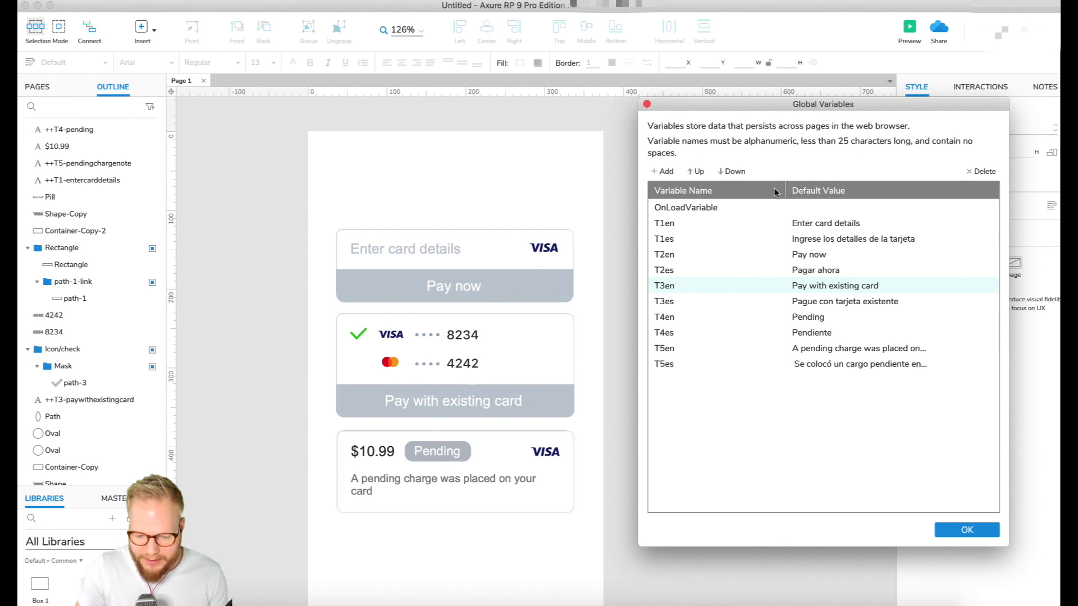
Narrow the variable name column, then accept the global variables and return to the page outline
left_click_drag(783, 193, 734, 193)
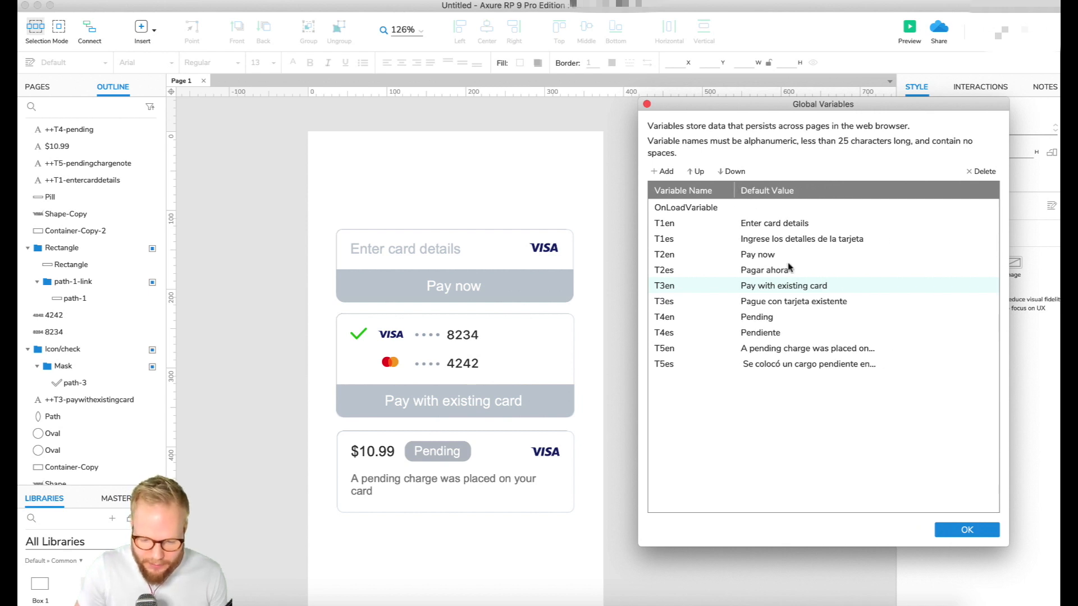
left_click(980, 536)
left_click(32, 88)
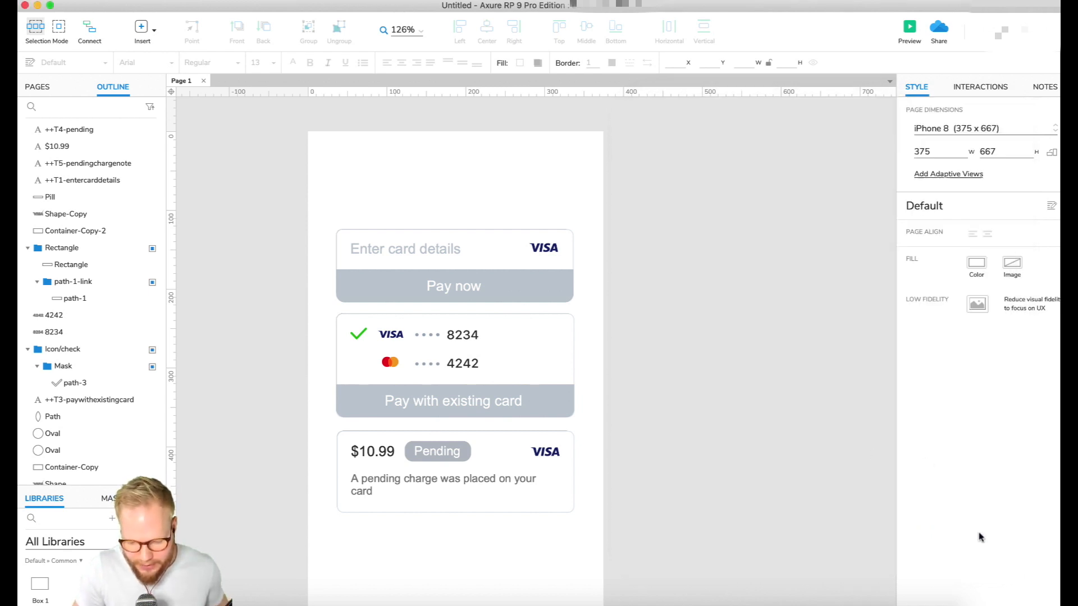
left_click(134, 84)
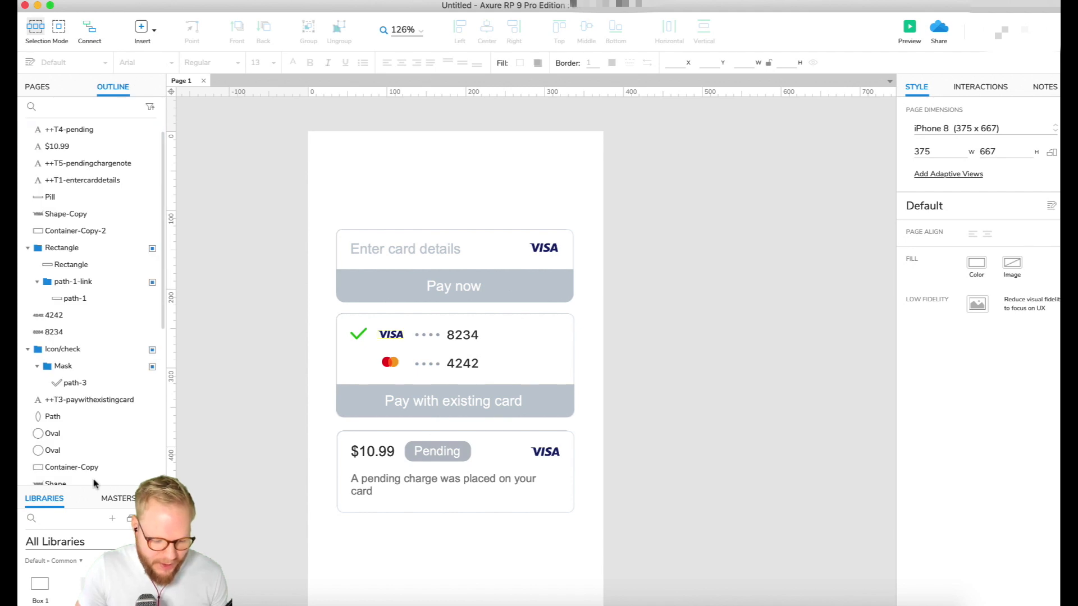
Enlarge the widget library and place a droplist about 93 by 36 px above the first card, near its right end
left_click_drag(96, 484, 100, 305)
scroll(84, 449, "down", 8)
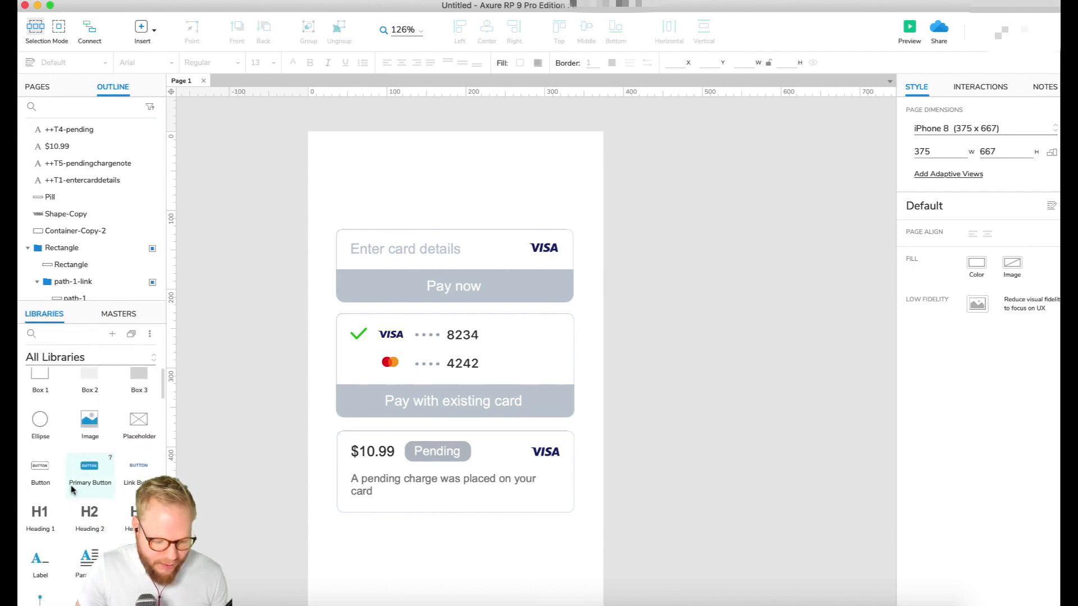
scroll(72, 489, "down", 2)
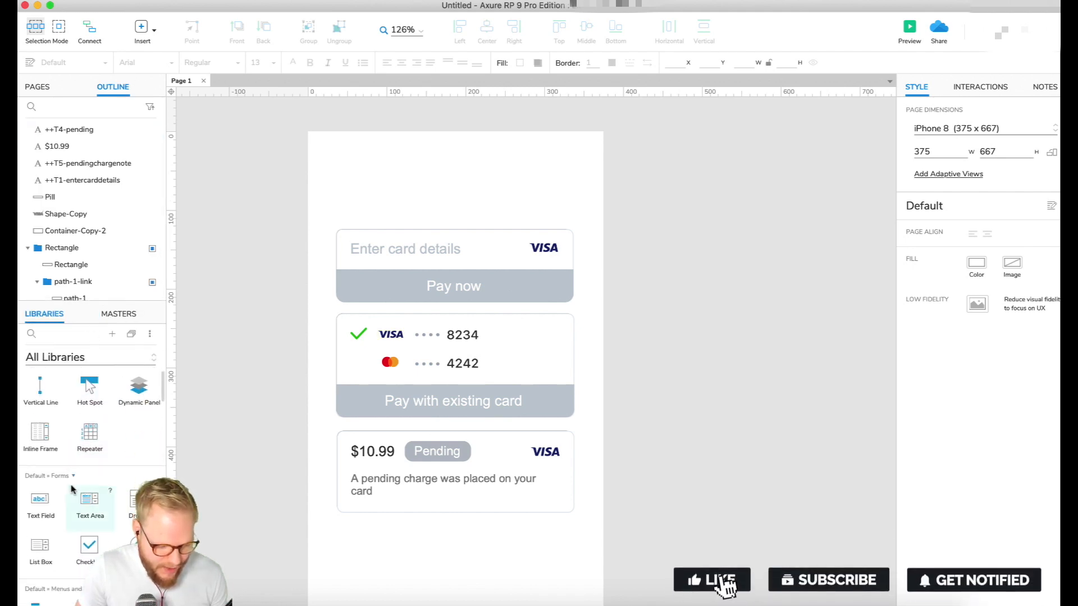
left_click_drag(139, 457, 453, 169)
left_click_drag(691, 175, 527, 166)
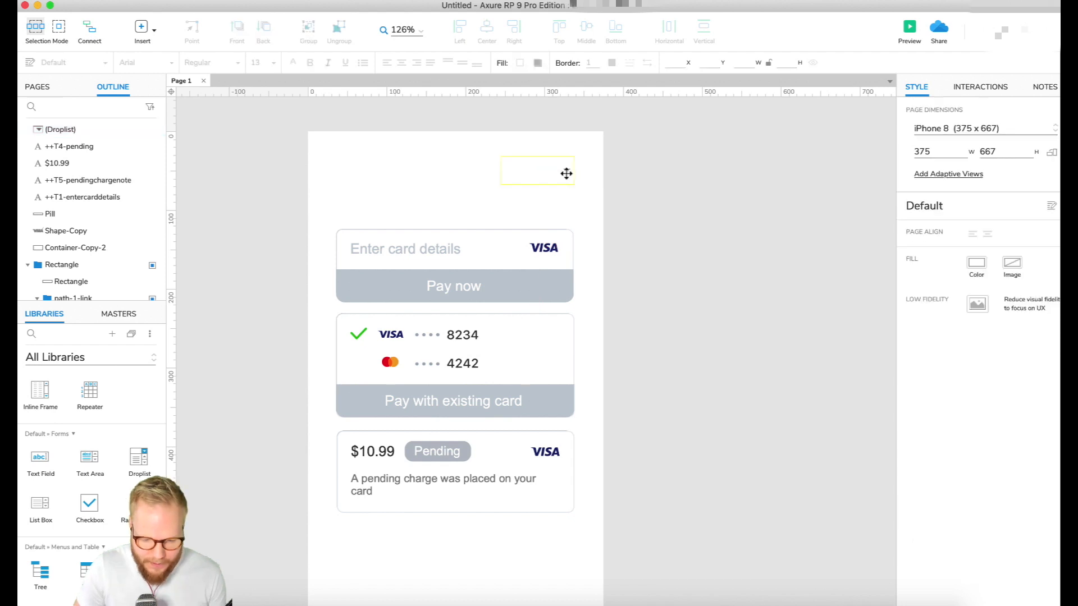
left_click(566, 173)
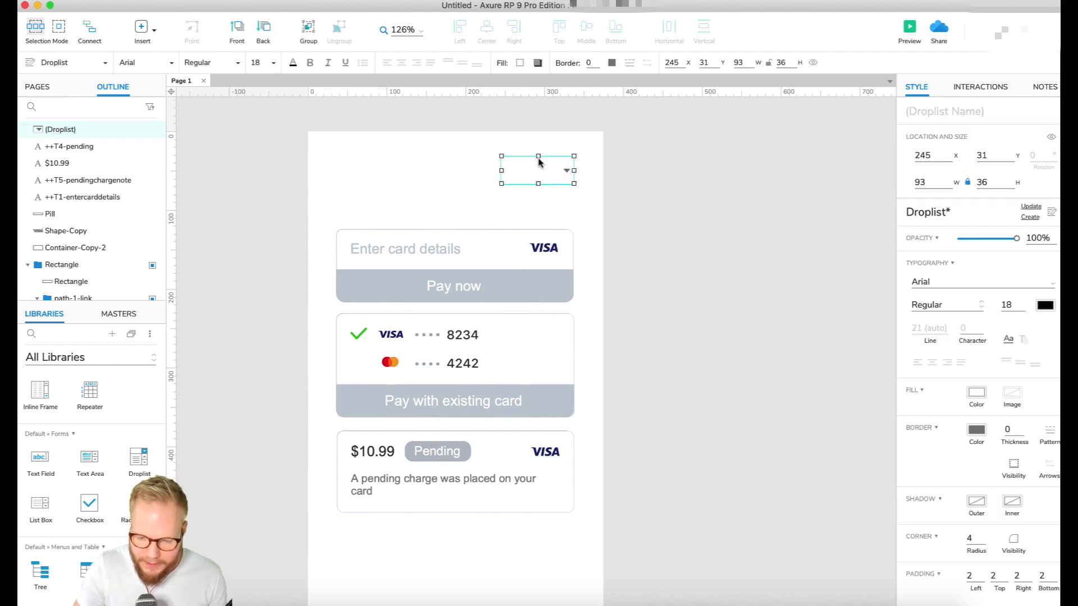
Name the droplist ++LanguageSwitch and give it the list options EN and ES
left_click(925, 111)
type("++")
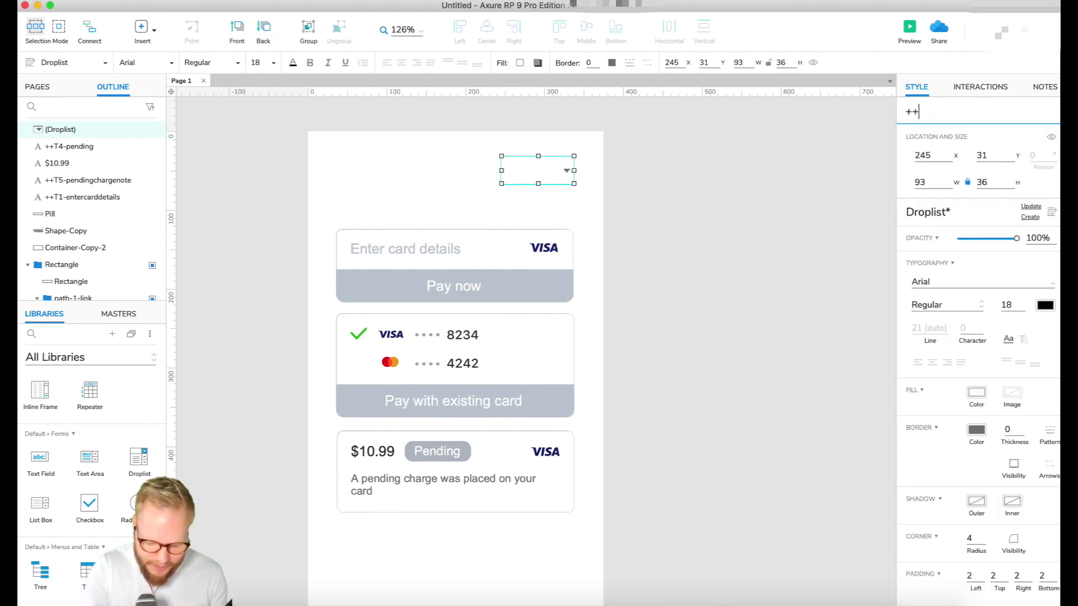
type("LanguageSwitch")
double_click(549, 169)
left_click(457, 245)
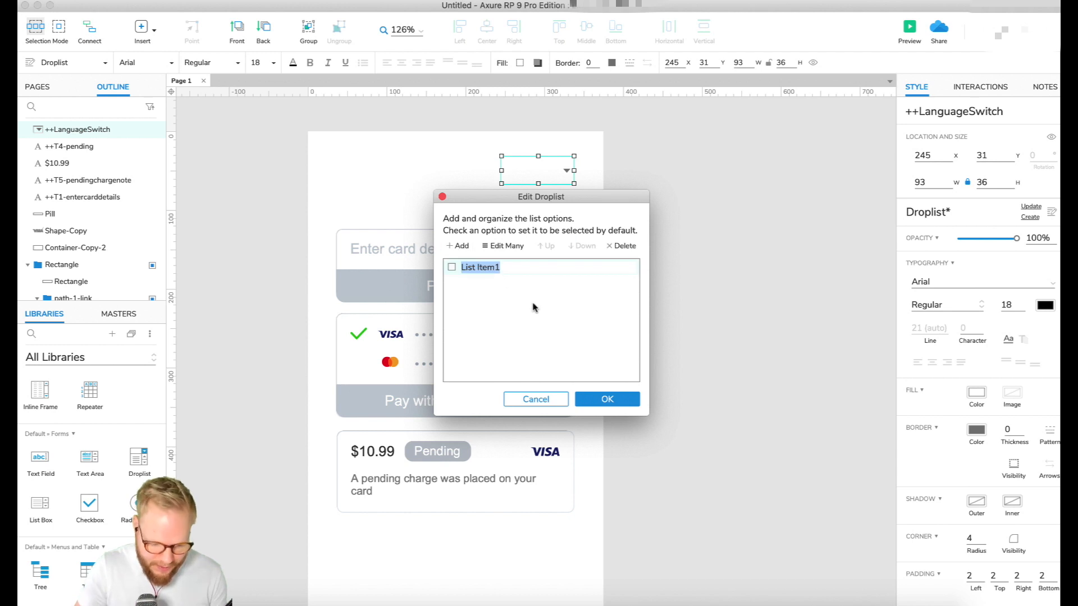
type("Engl")
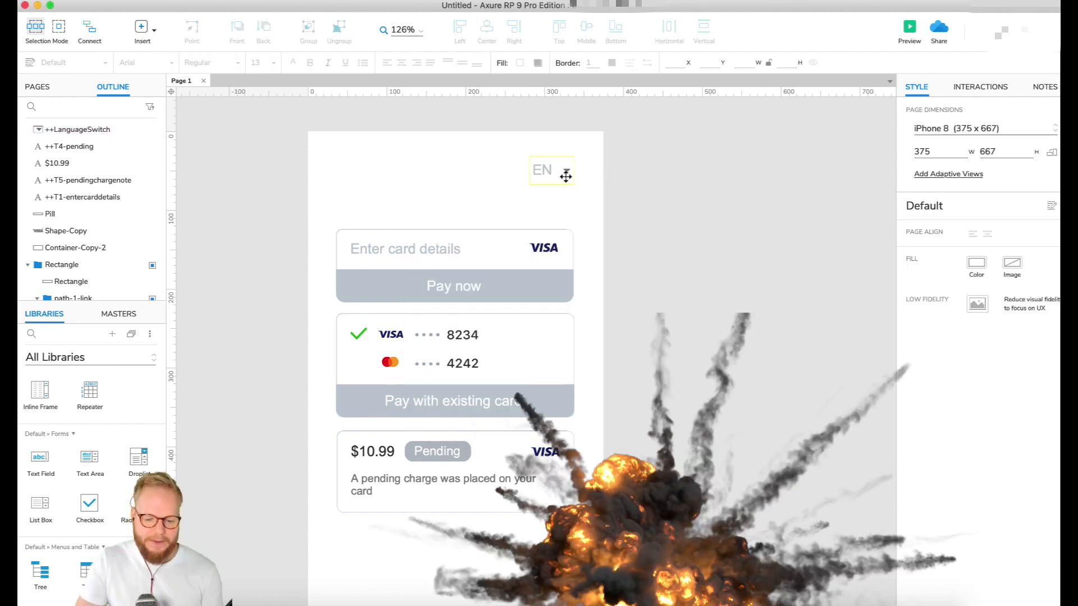
Add a Selection Changed event to the language droplist and discard its preset Show/Hide action
left_click(566, 176)
left_click(645, 211)
left_click(546, 166)
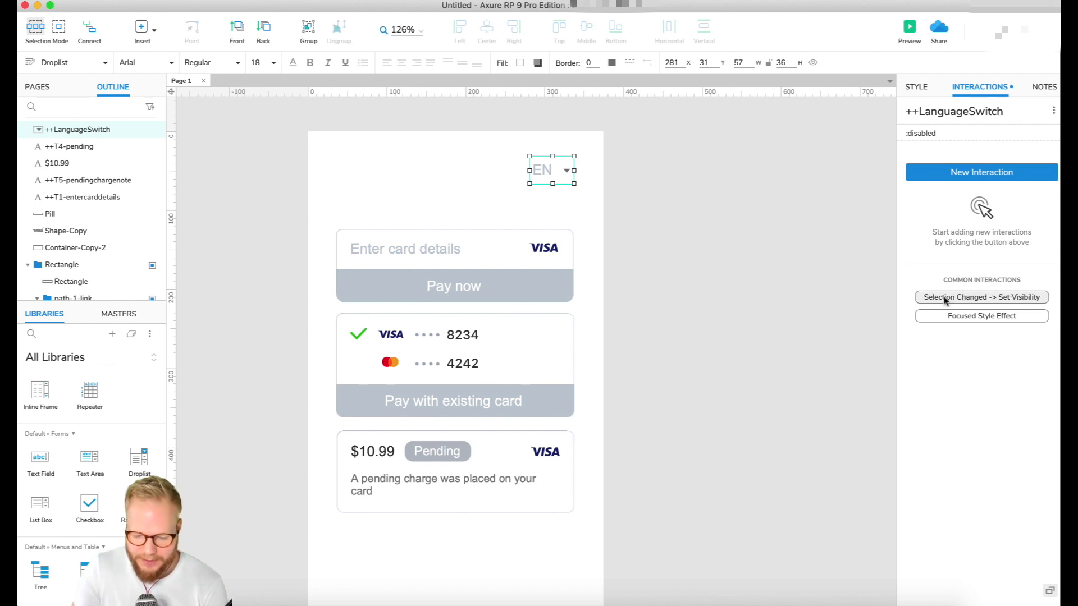
left_click(1025, 297)
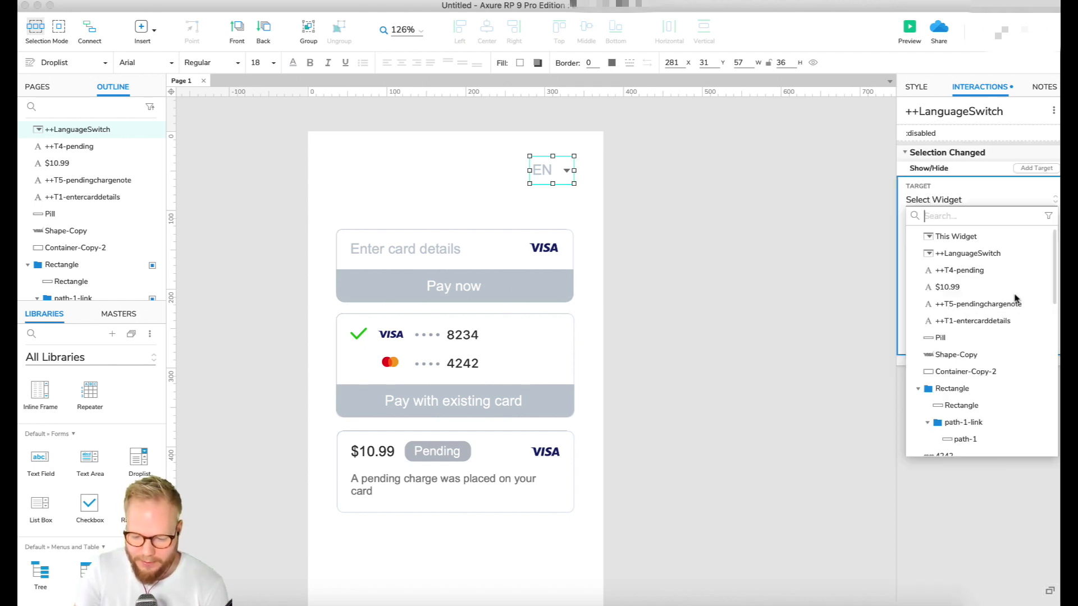
left_click(971, 198)
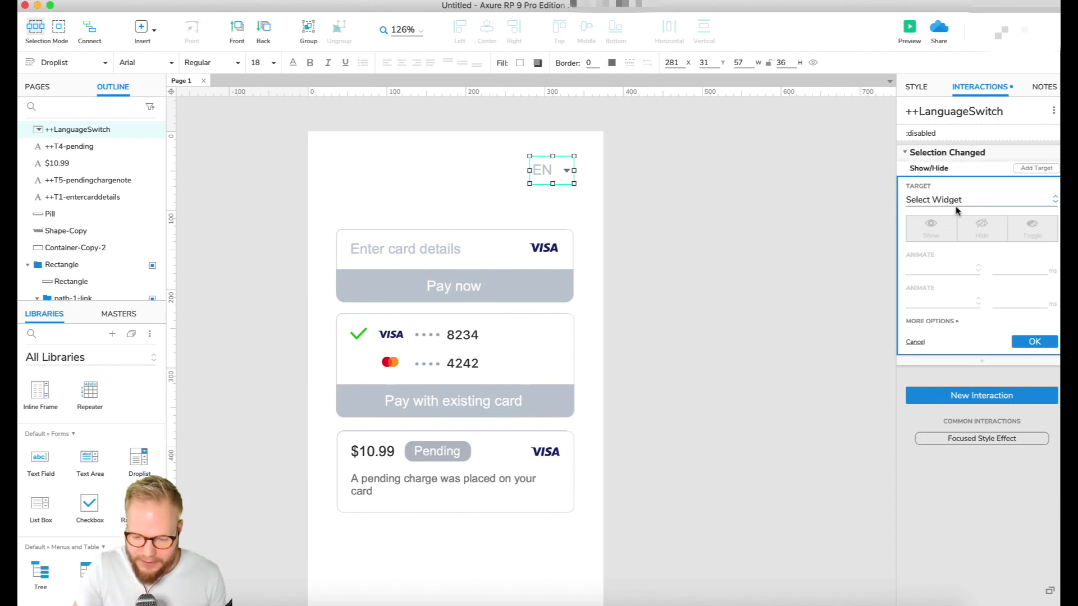
key("Escape")
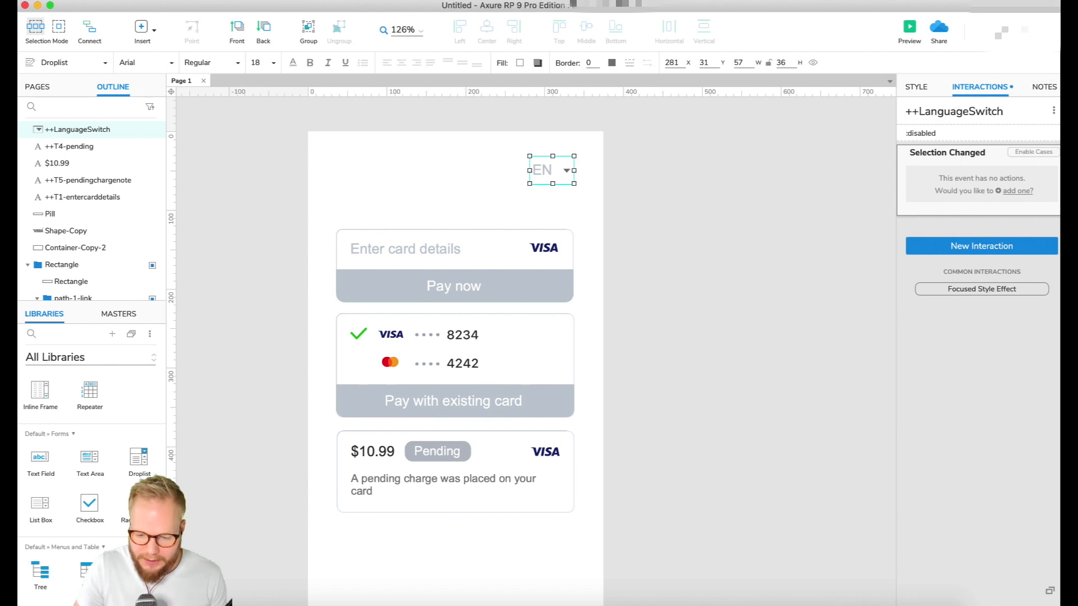
Enable cases on the Selection Changed event with the condition that the selected option of This equals EN
left_click(1022, 160)
left_click(1034, 153)
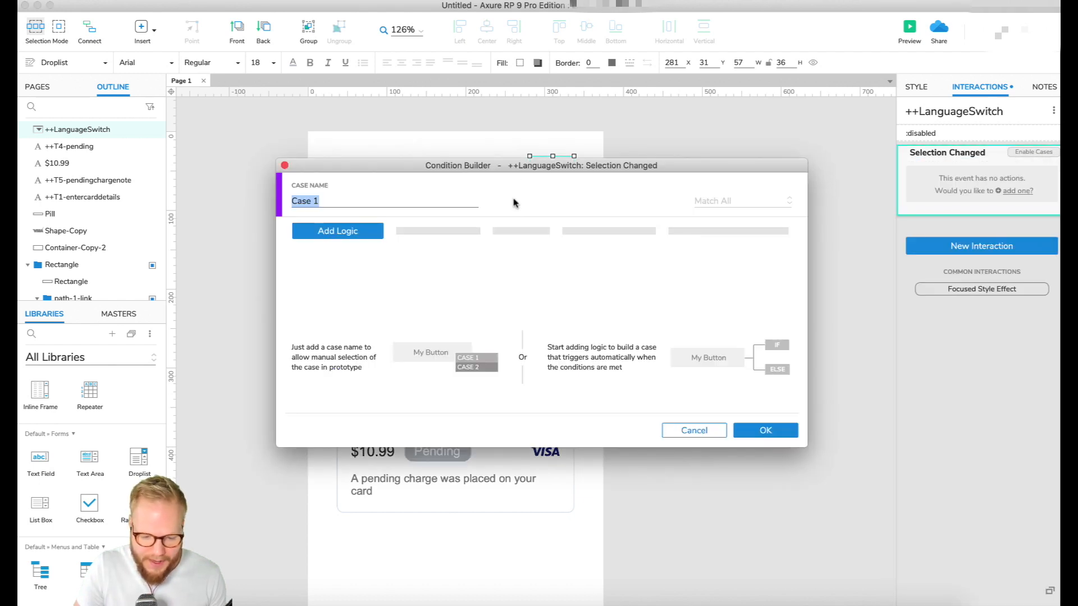
left_click_drag(527, 170, 730, 271)
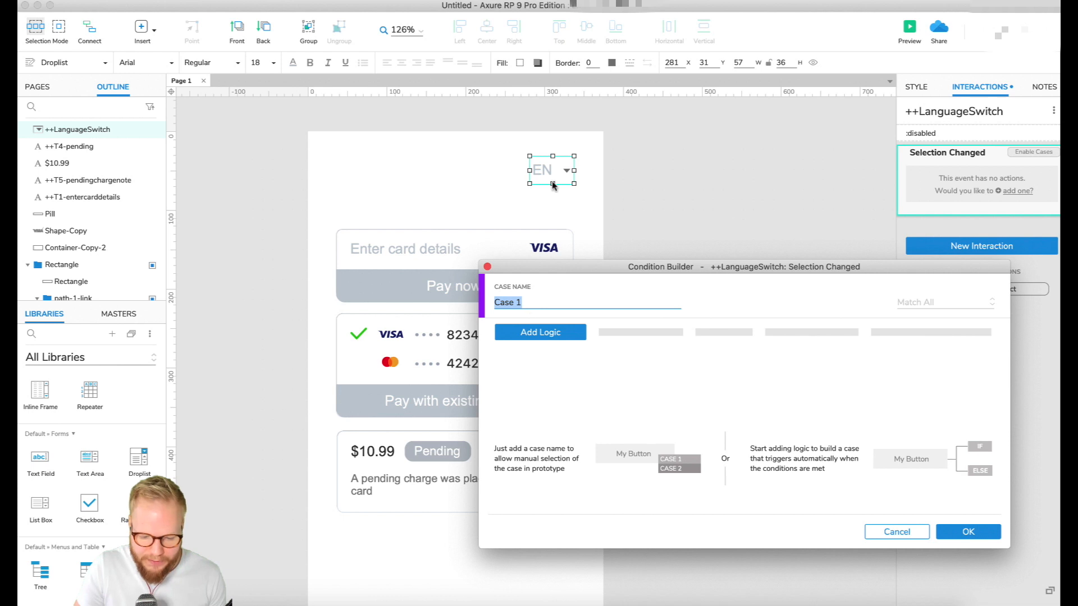
left_click(548, 332)
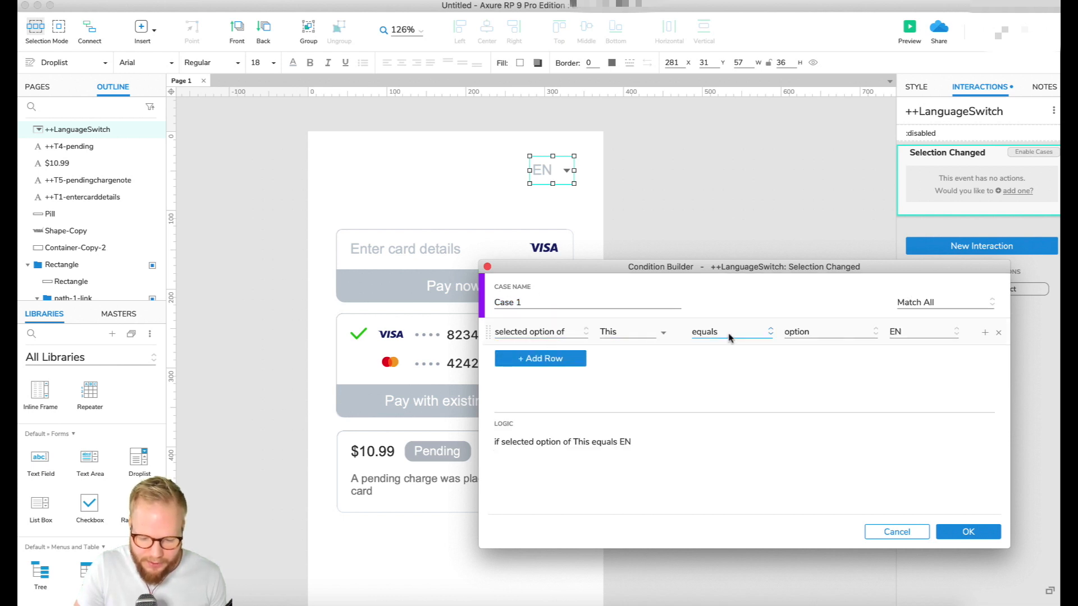
left_click(968, 531)
Duplicate the EN case and switch the copy's condition from ELSE IF to IF
mouse_move(978, 155)
key("super+v")
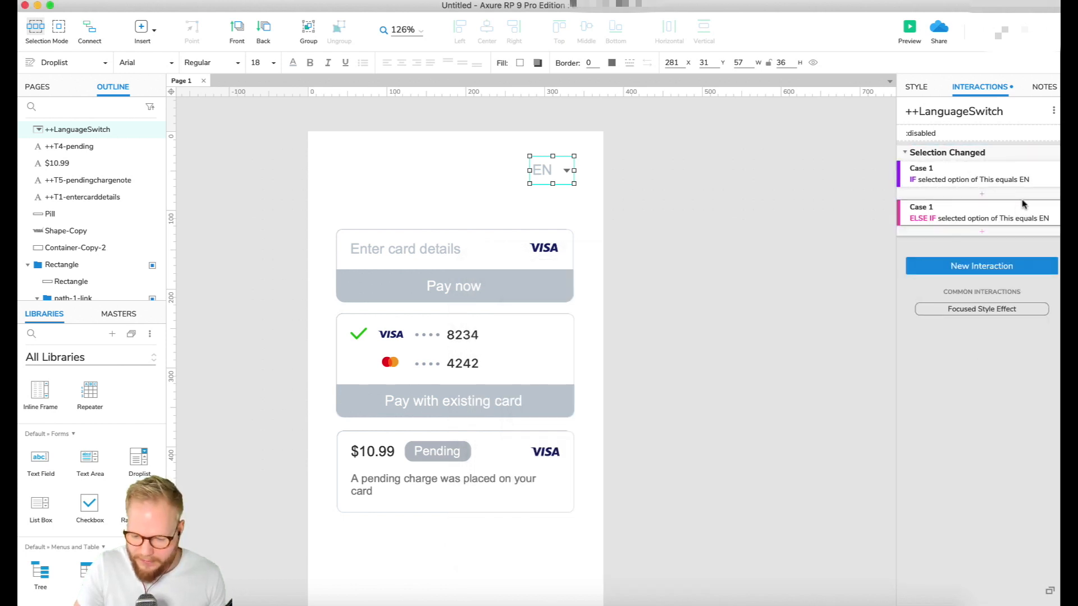
right_click(961, 220)
left_click(904, 317)
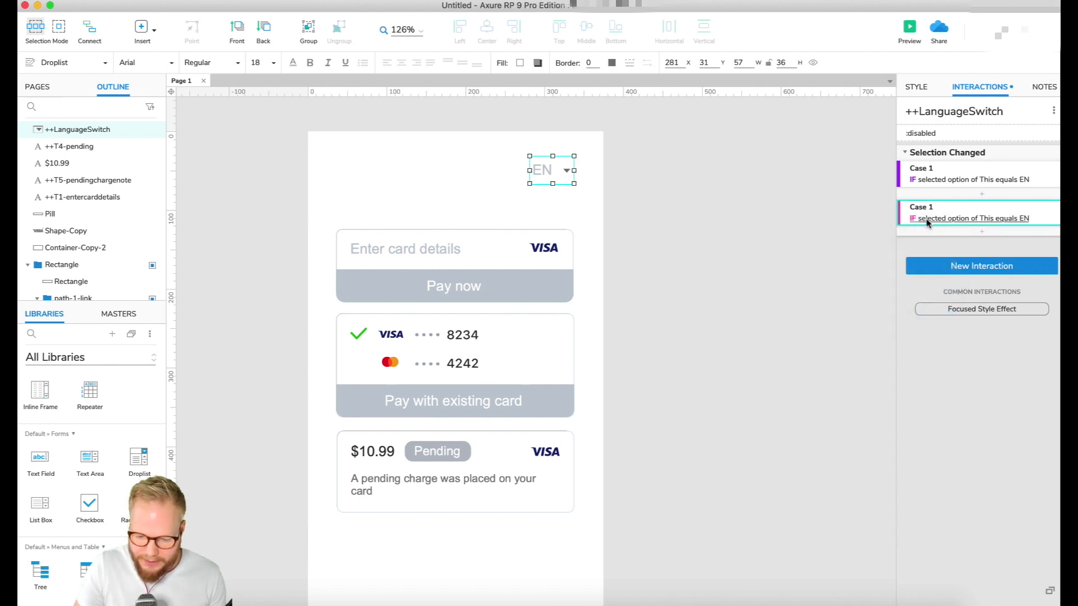
Name the two cases Case - English and Case - Espanol, and make the Espanol condition match option ES
double_click(921, 225)
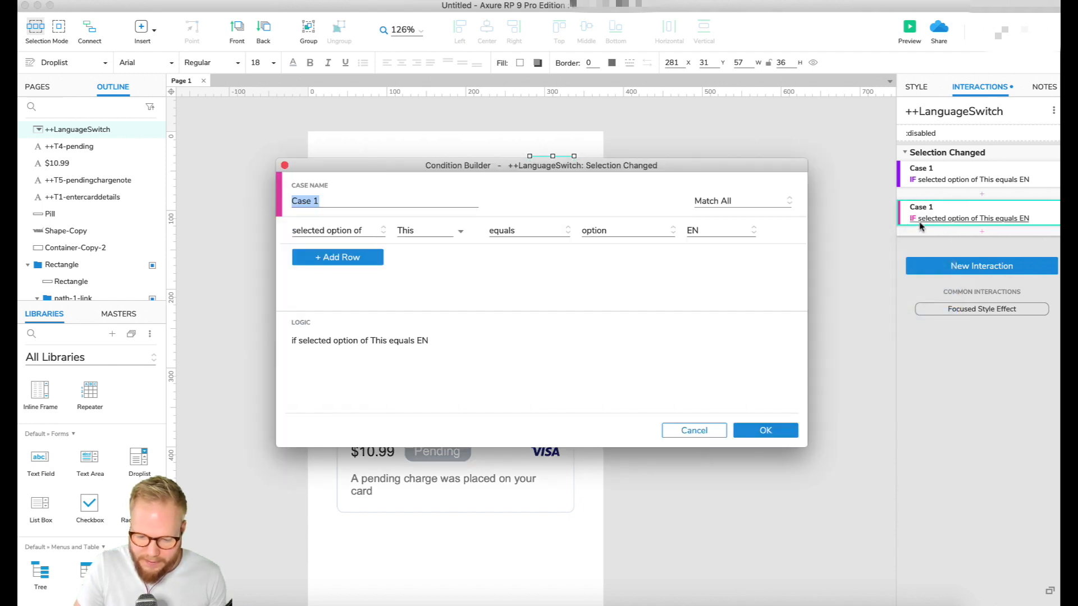
key("BackSpace")
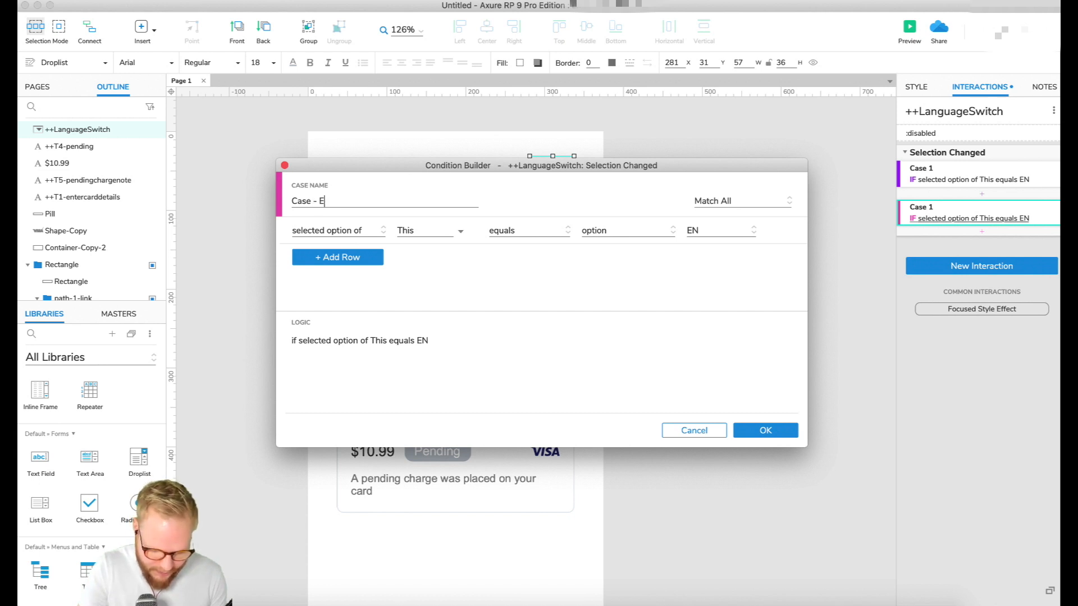
type("- Espan")
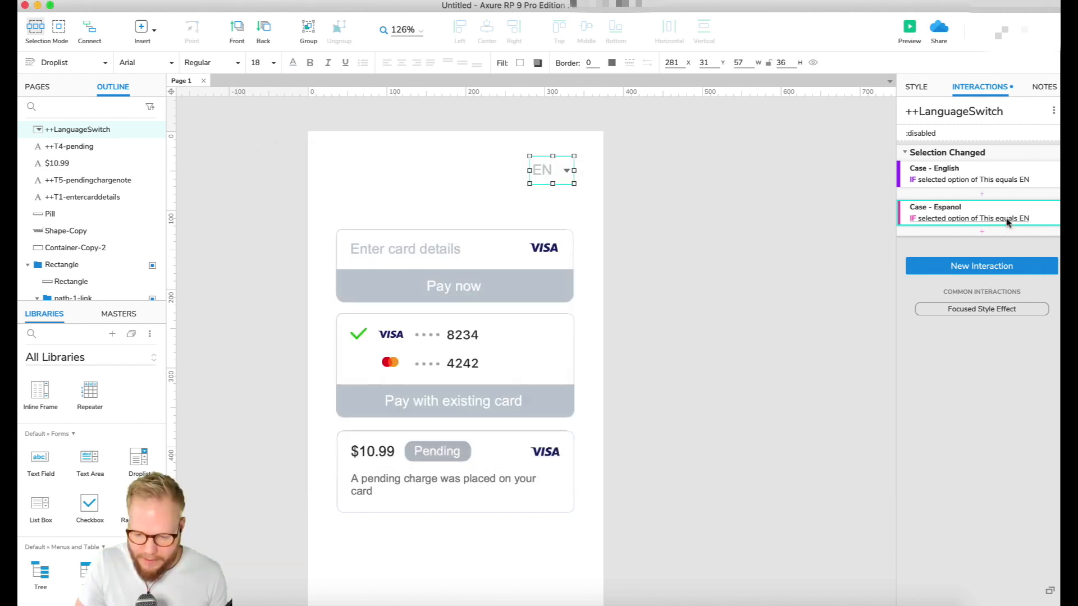
double_click(1007, 223)
left_click(690, 233)
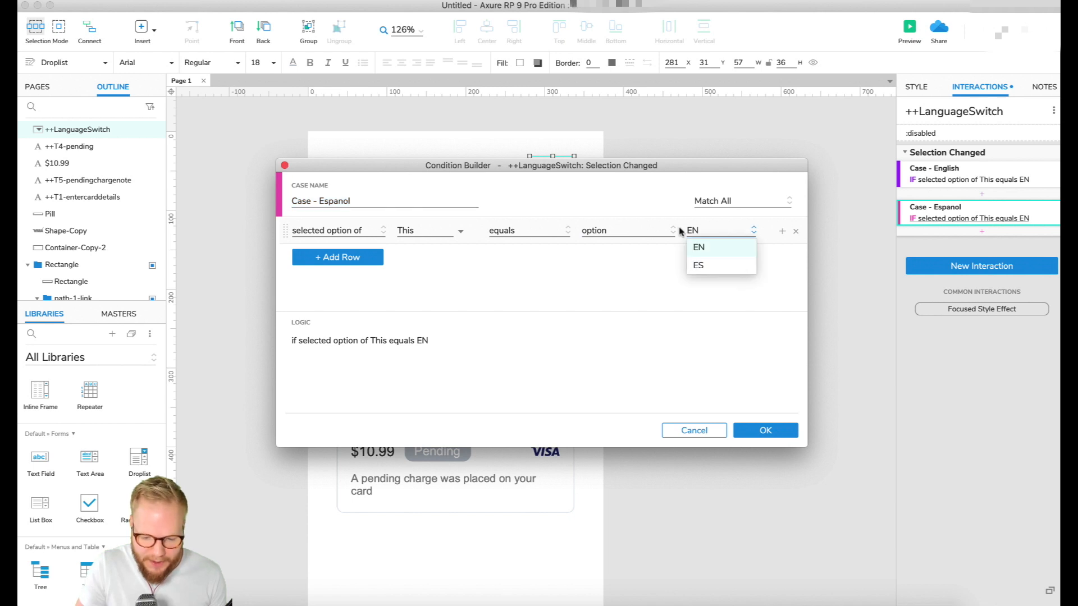
left_click(698, 265)
left_click(791, 428)
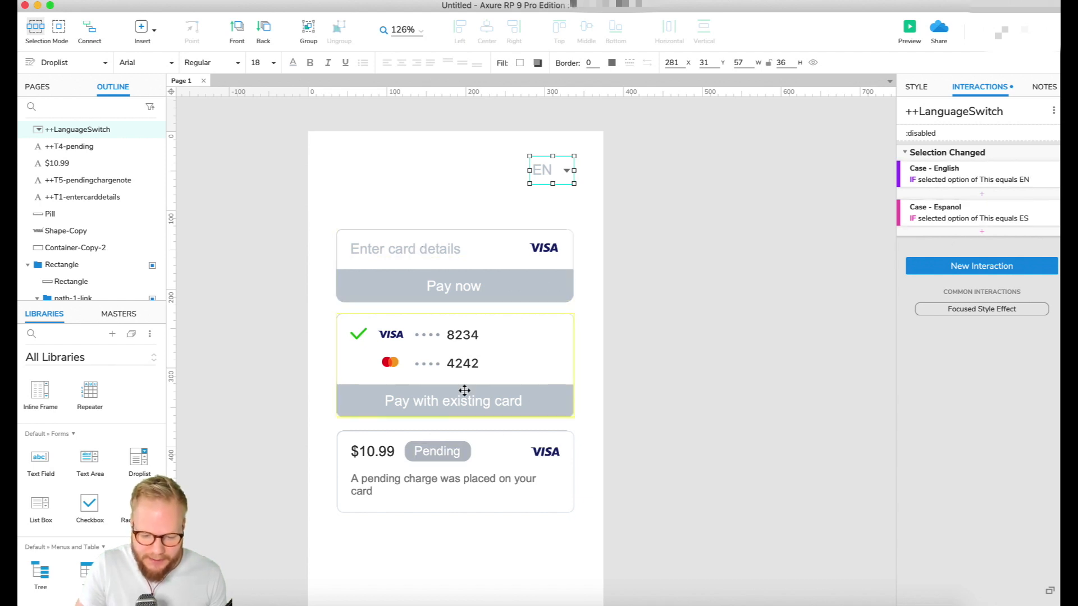
Add a Set Text action to Case - English that sets ++T1-entercarddetails to the value of variable T1en
left_click(983, 195)
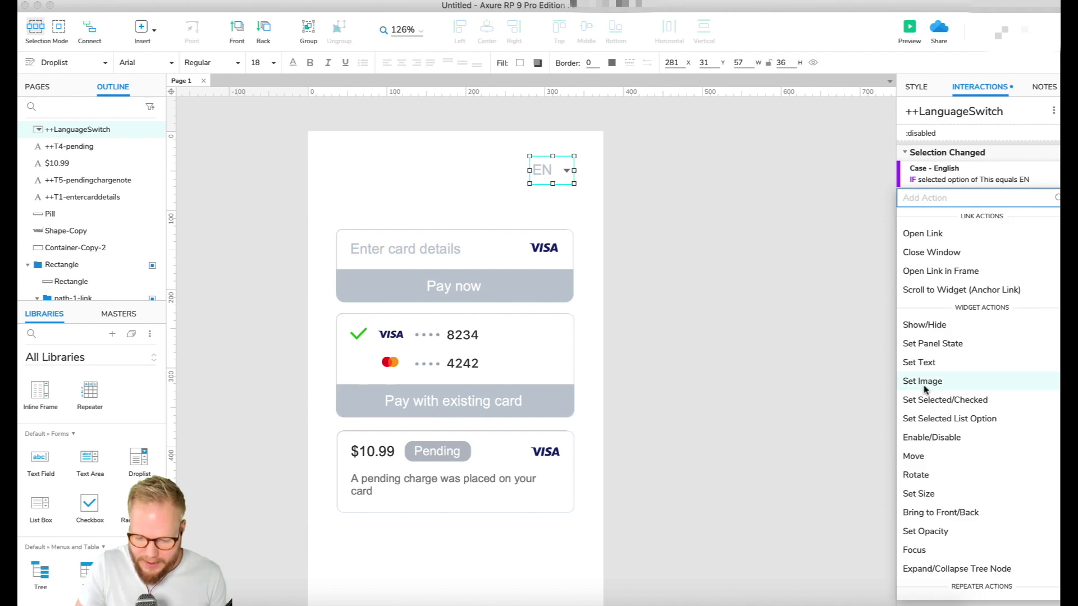
left_click(939, 361)
type("T")
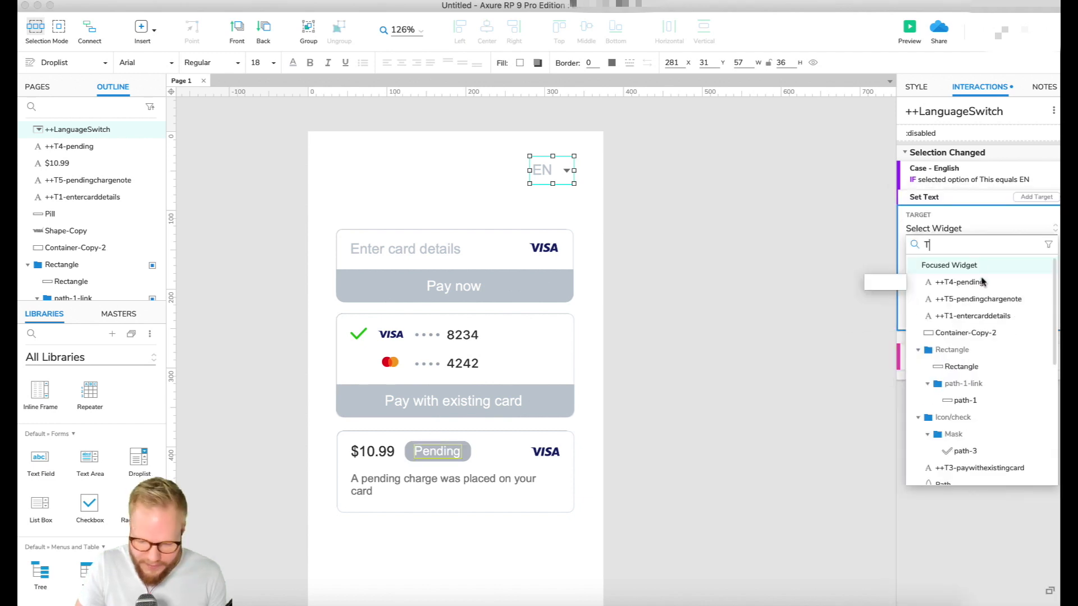
type("1")
left_click(982, 267)
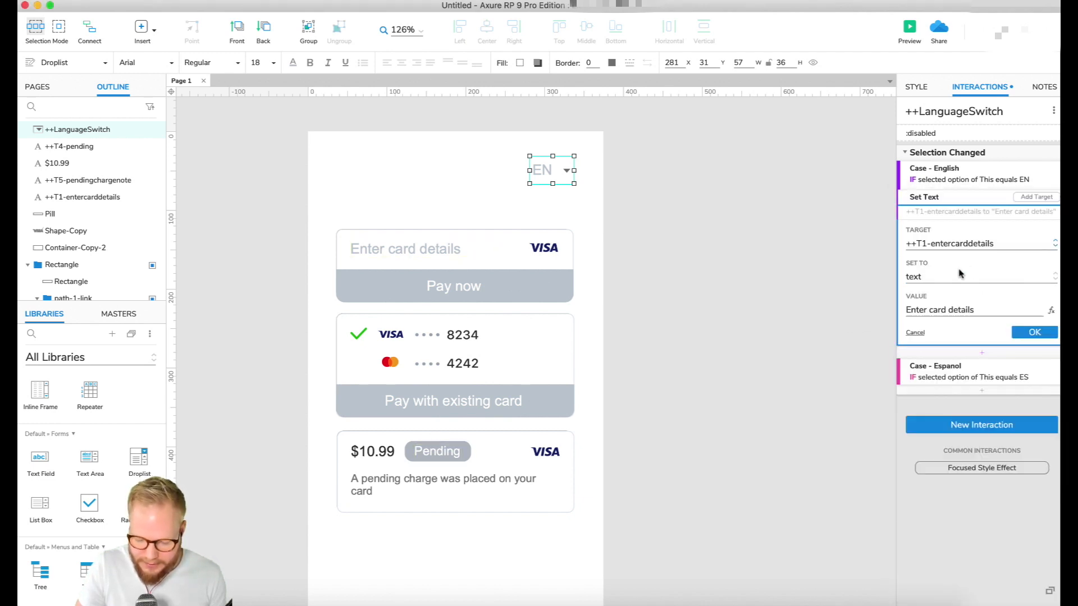
left_click(927, 278)
left_click(934, 331)
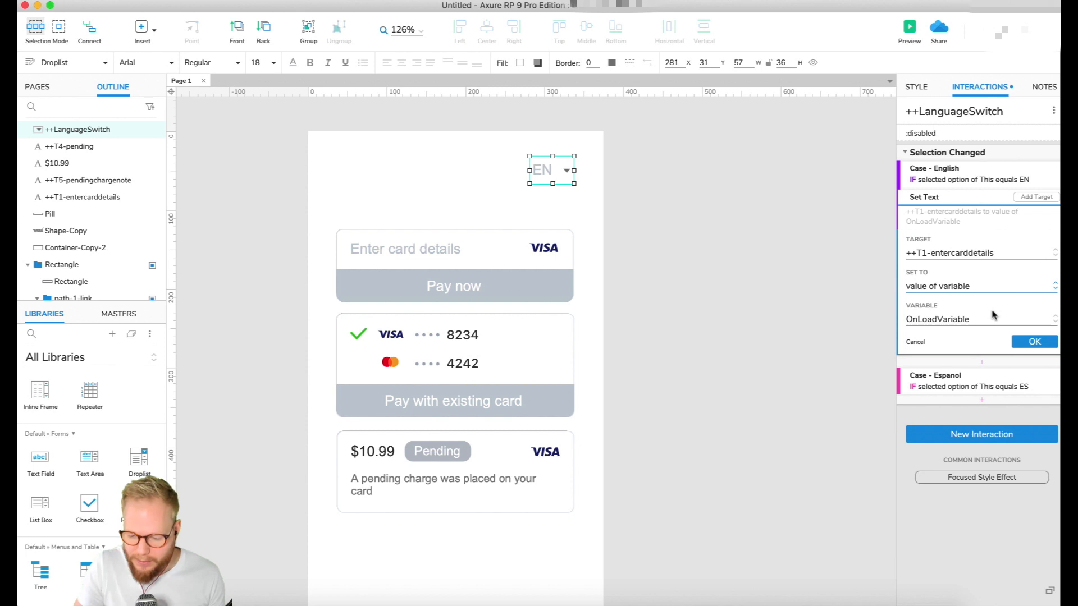
left_click(992, 316)
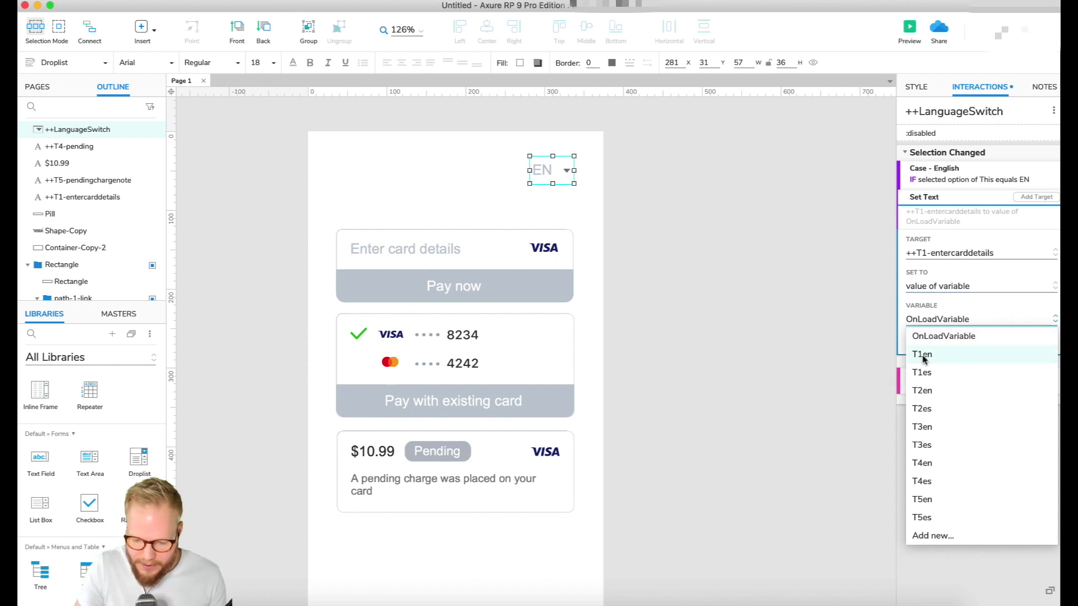
left_click(923, 354)
left_click(1032, 330)
Duplicate the Set Text action in Case - English and retarget the copy to ++T2-paynow with variable T2en
left_click(960, 198)
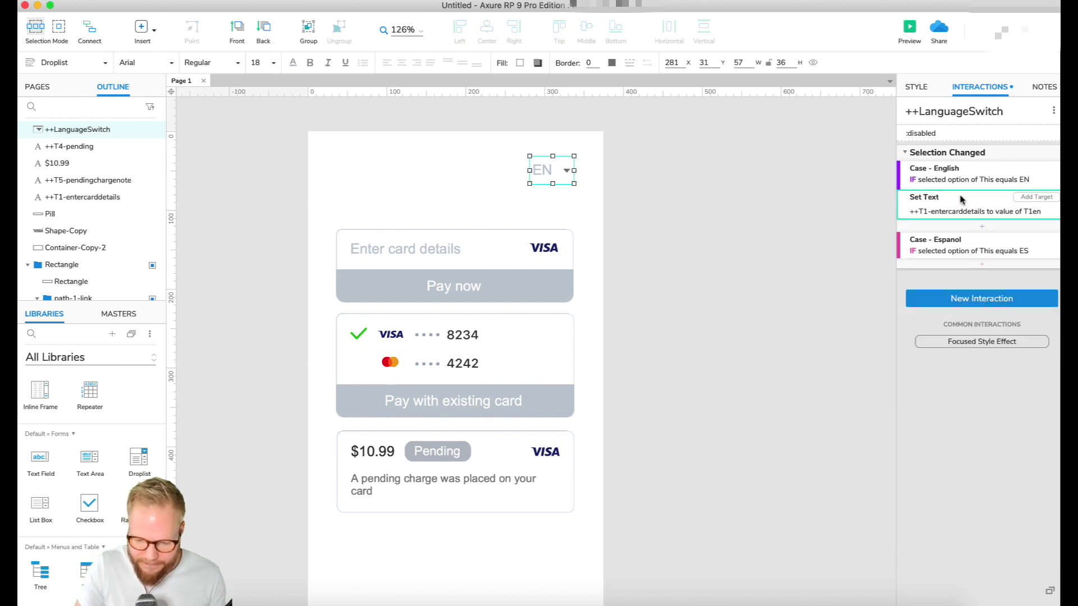
key("super+c")
key("super+v")
left_click(960, 242)
left_click(947, 273)
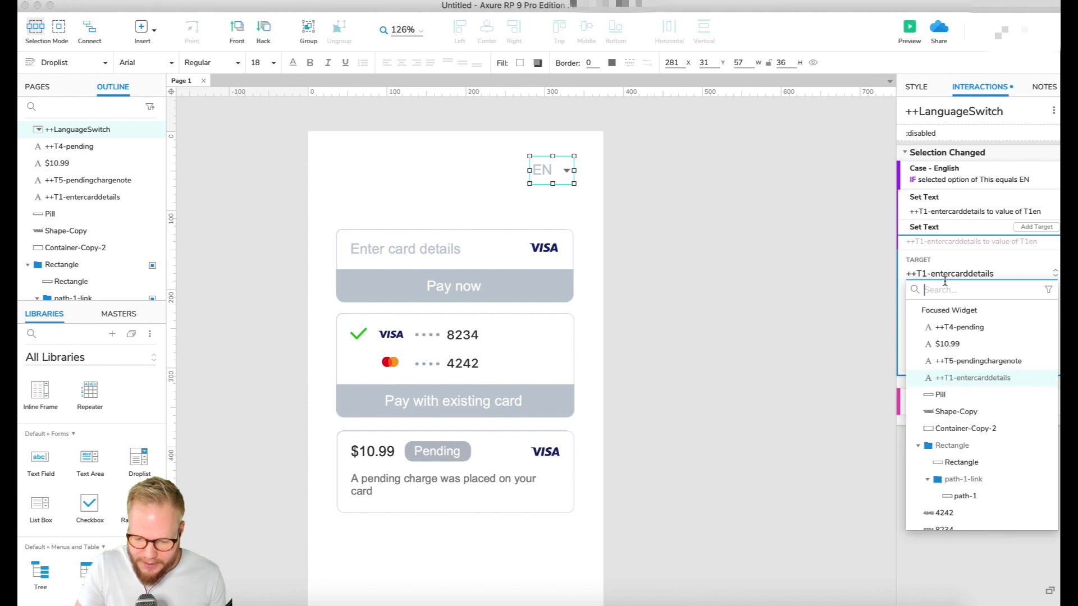
type("t2")
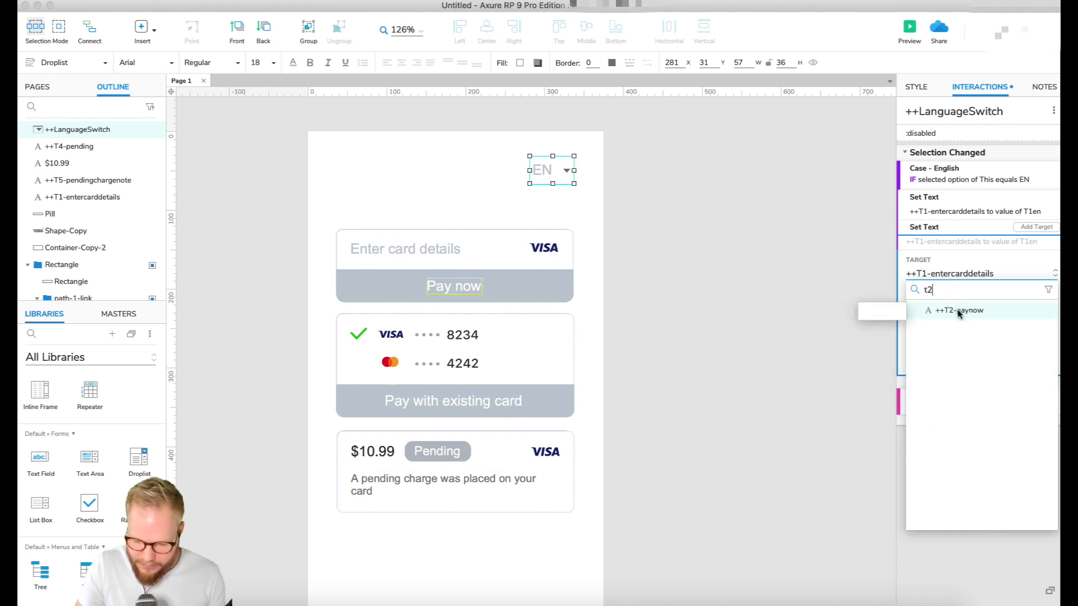
left_click(957, 309)
left_click(959, 341)
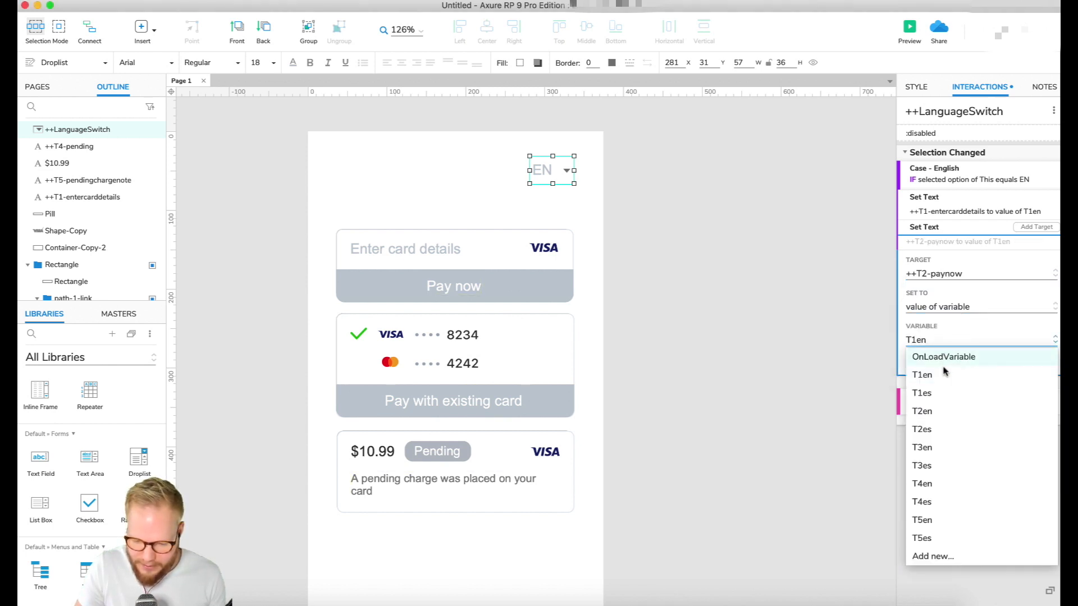
left_click(935, 414)
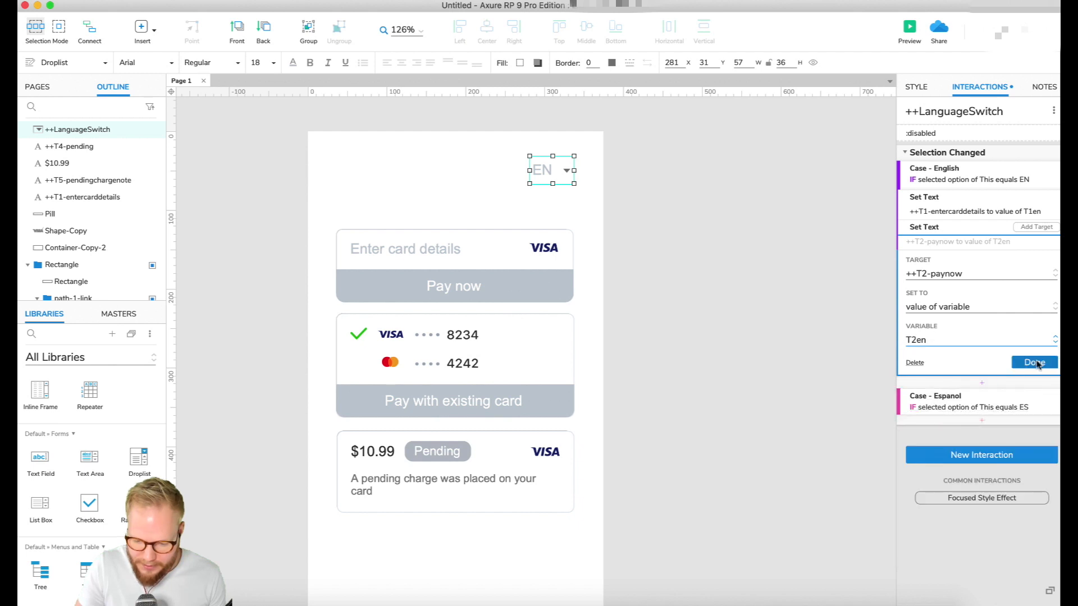
left_click(1034, 364)
Paste another Set Text action and point it to ++T3-paywithexistingcard with the value of variable T3en
key("super+v")
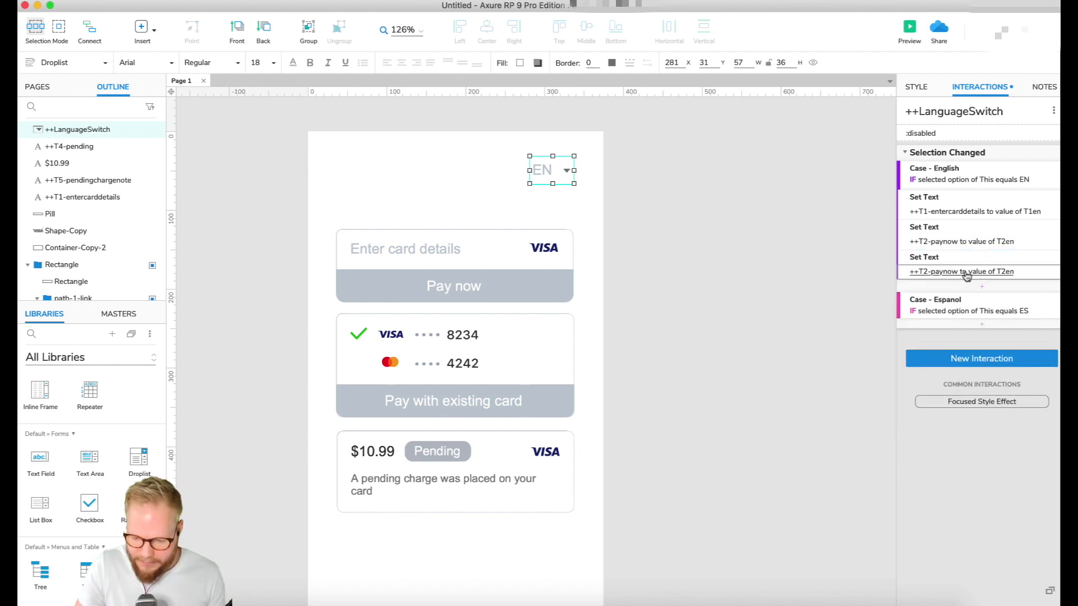
left_click(967, 275)
left_click(936, 303)
left_click(969, 342)
left_click(938, 368)
left_click(943, 477)
left_click(1034, 392)
Paste a fourth Set Text action and point it to ++T4-pending with the value of variable T4en
key("super+v")
left_click(962, 302)
type("t4")
left_click(947, 371)
left_click(937, 400)
left_click(931, 518)
Paste a fifth Set Text action and point it to ++T5-pendingchargenote with the value of variable T5en
key("super+v")
left_click(965, 364)
left_click(954, 430)
left_click(943, 430)
left_click(928, 555)
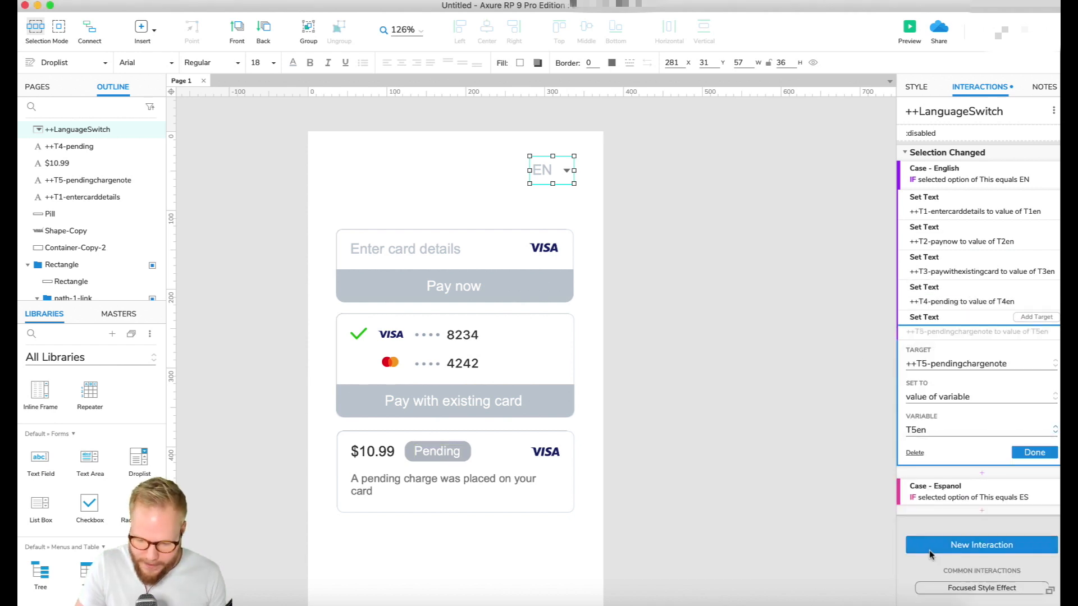
left_click(1034, 449)
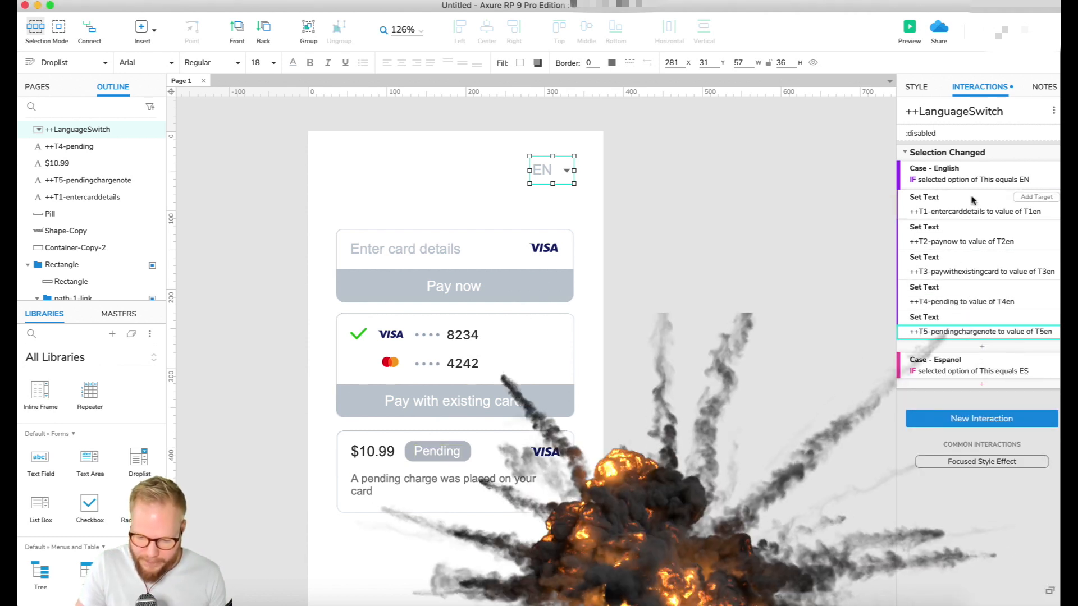
Copy all five Set Text actions from Case - English into Case - Espanol of the ++LanguageSwitch droplist
left_click(972, 200, "shift")
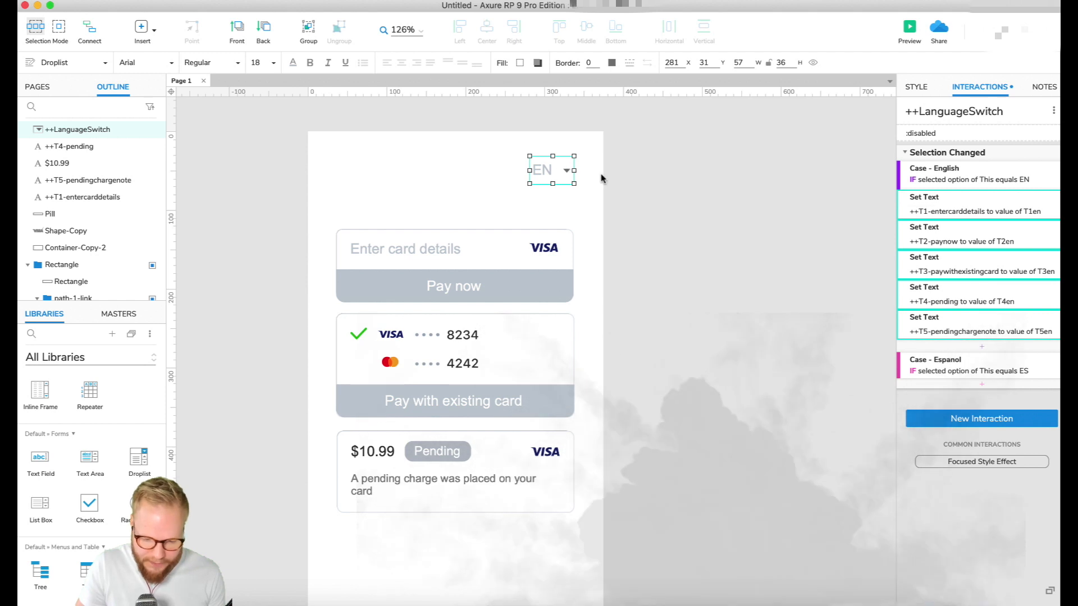
left_click(951, 364)
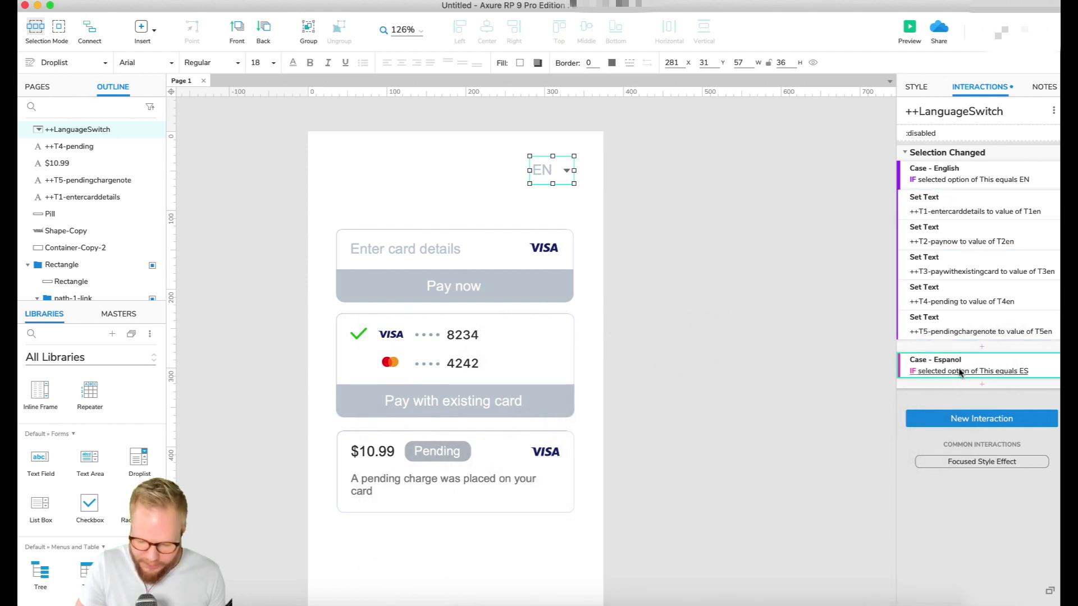
key("super+v")
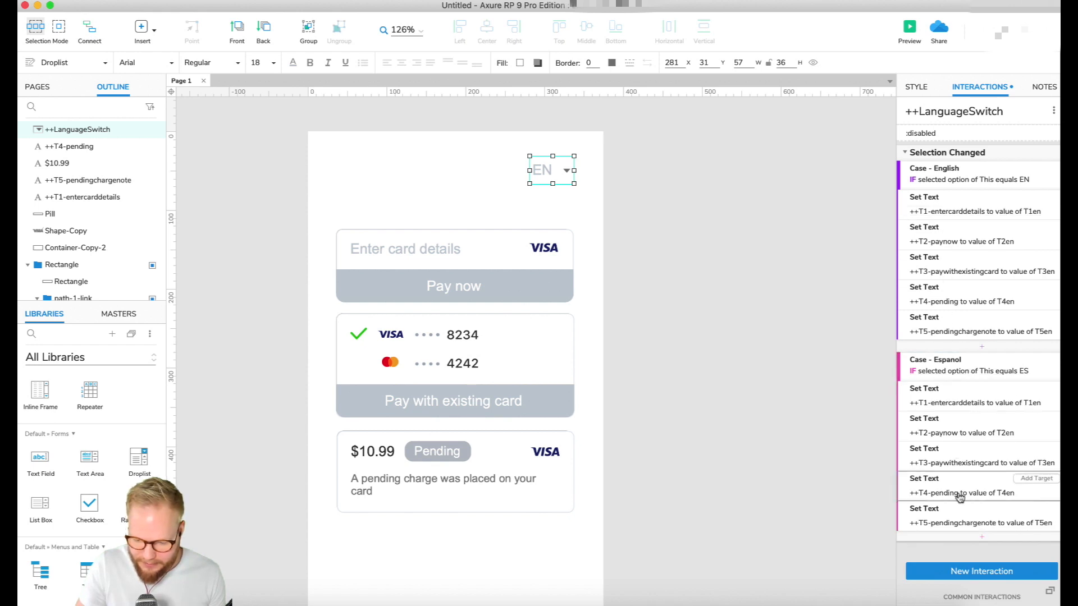
In Case - Espanol, set the ++T1-entercarddetails text to variable T1es and the ++T2-paynow text to variable T2es
left_click(976, 404)
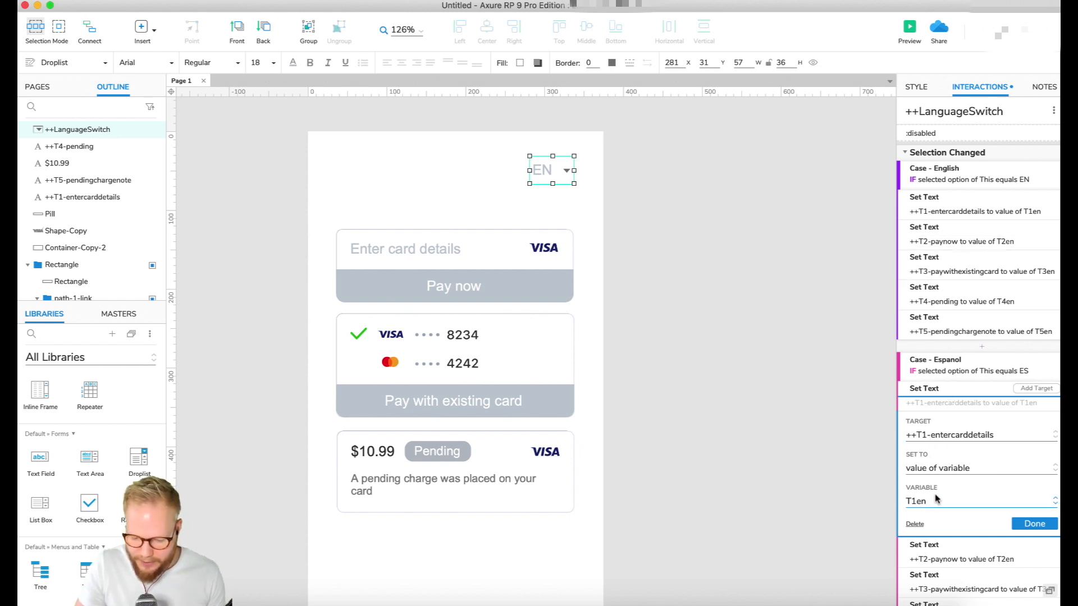
left_click(922, 507)
left_click(928, 522)
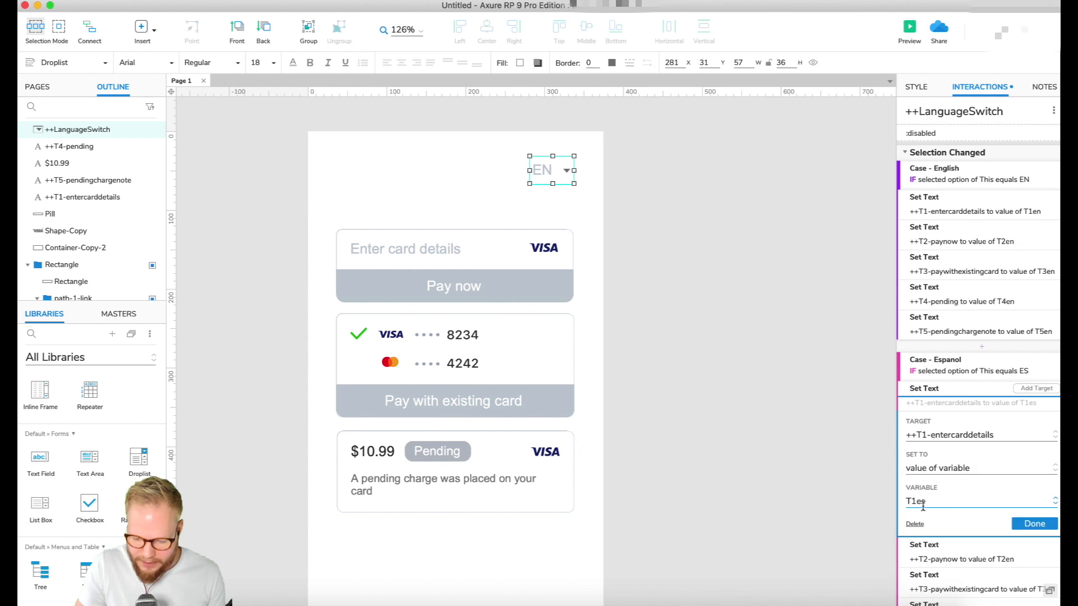
left_click(1034, 524)
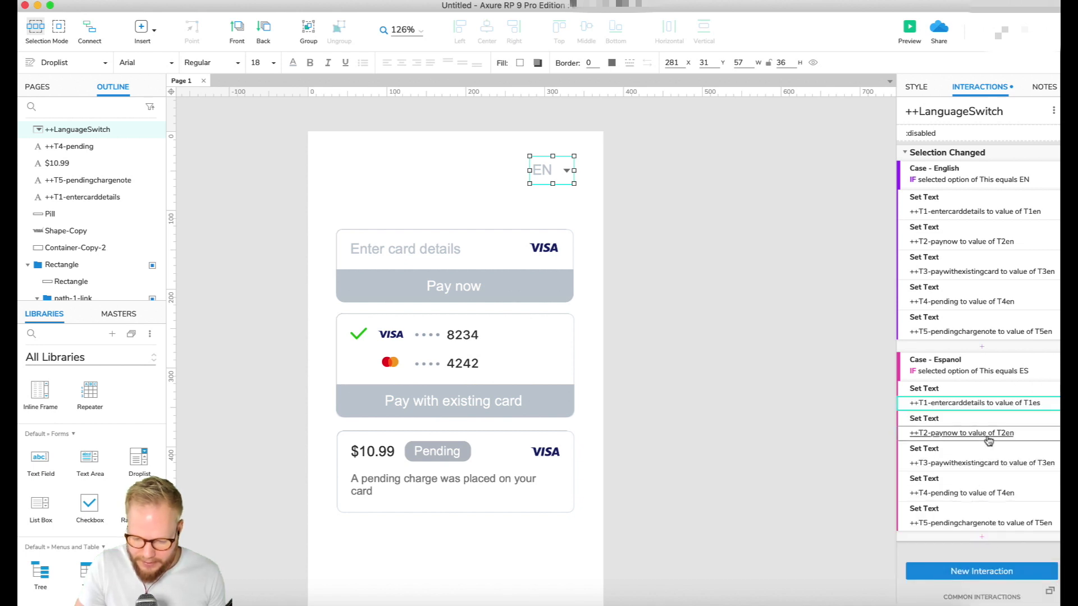
left_click(986, 435)
left_click(943, 536)
left_click(936, 555)
left_click(1045, 558)
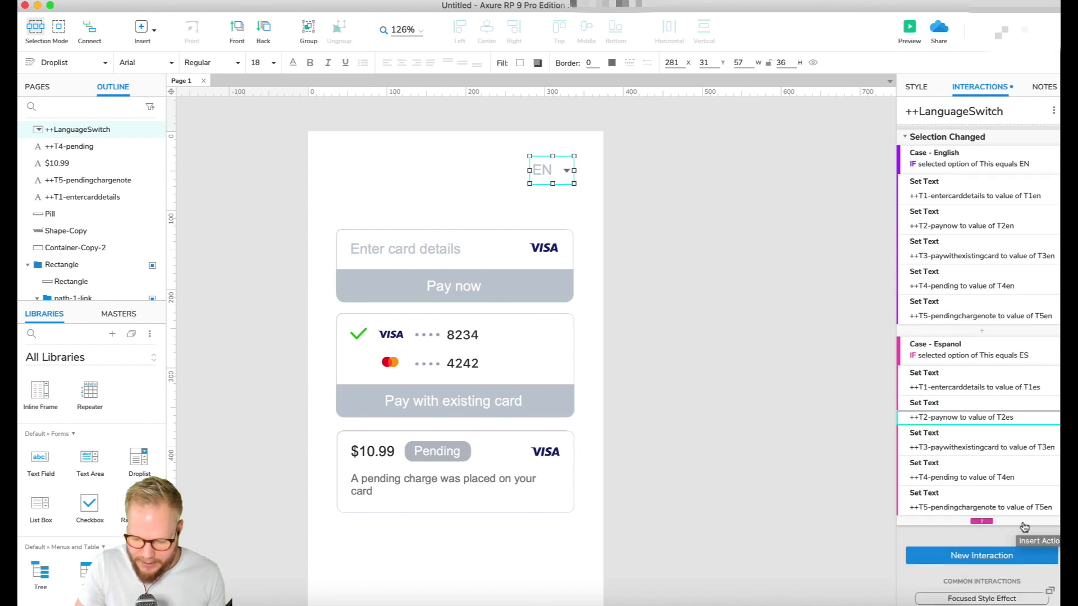
In Case - Espanol, set the ++T3-paywithexistingcard text to variable T3es and the ++T4-pending text to variable T4es
left_click(952, 448)
left_click(931, 541)
left_click(927, 559)
left_click(1035, 568)
left_click(954, 472)
left_click(935, 555)
left_click(932, 565)
left_click(1037, 575)
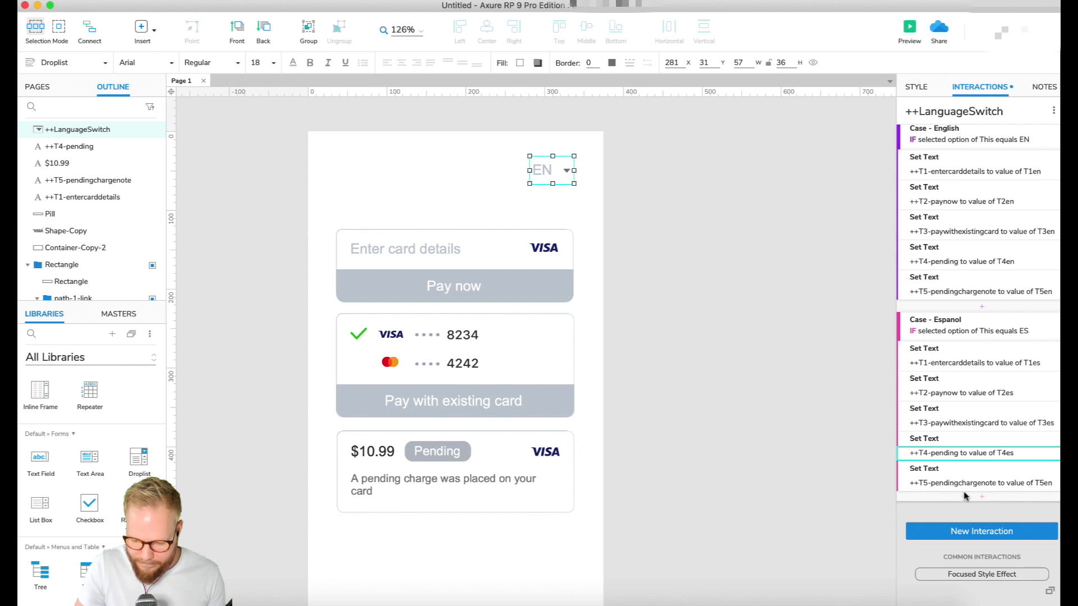
In Case - Espanol, set the ++T5-pendingchargenote text to variable T5es
left_click(964, 487)
left_click(950, 568)
left_click(961, 581)
left_click(1033, 587)
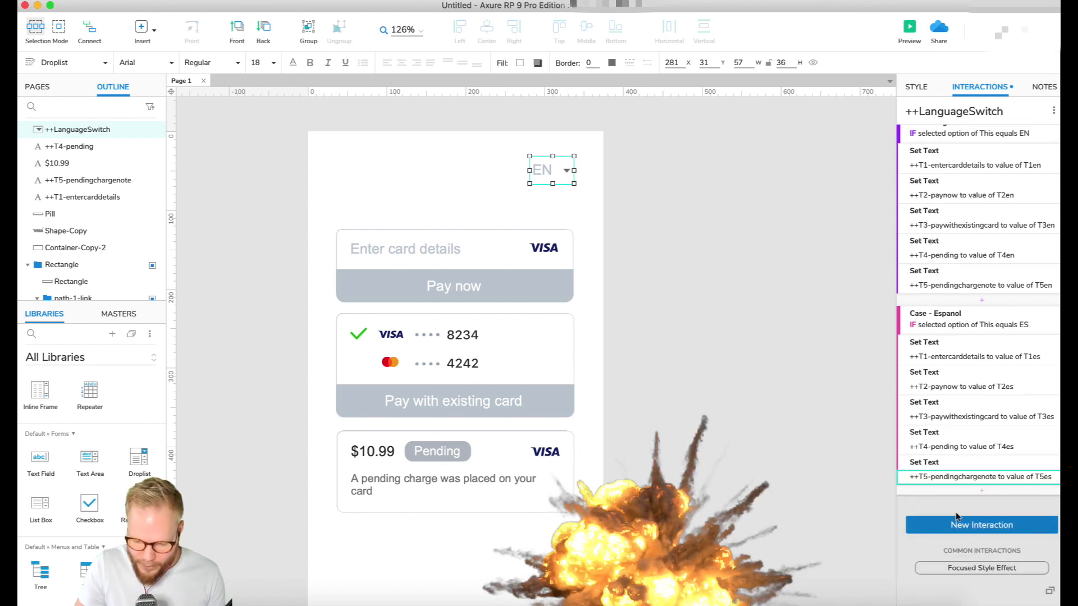
left_click(884, 373)
left_click(543, 170)
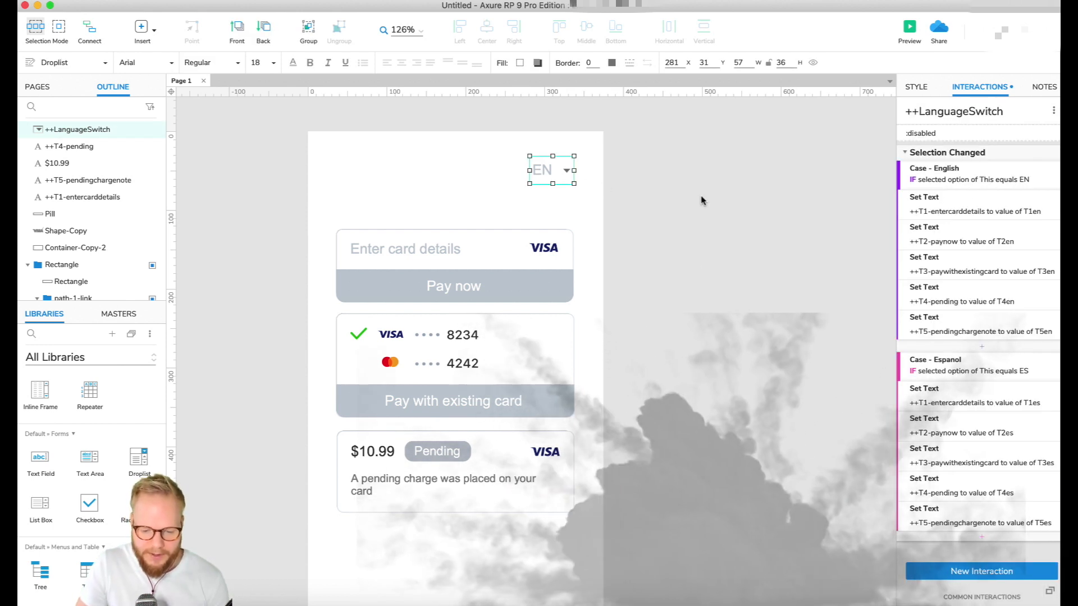
Preview the prototype in the browser, widen the window and switch the language droplist to ES
left_click(909, 28)
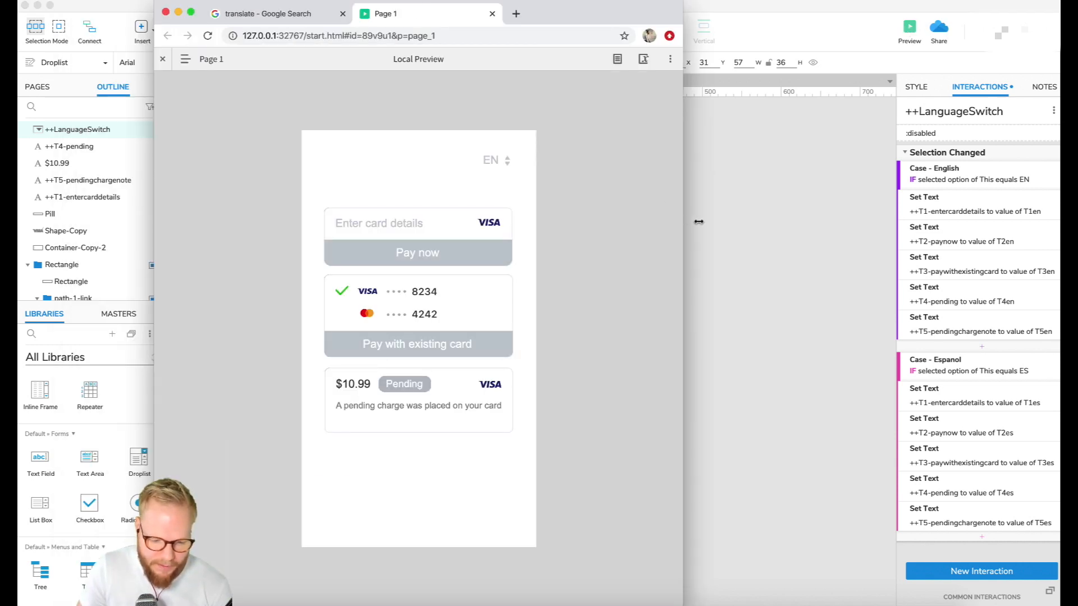
left_click_drag(686, 220, 959, 220)
left_click(628, 163)
left_click(627, 178)
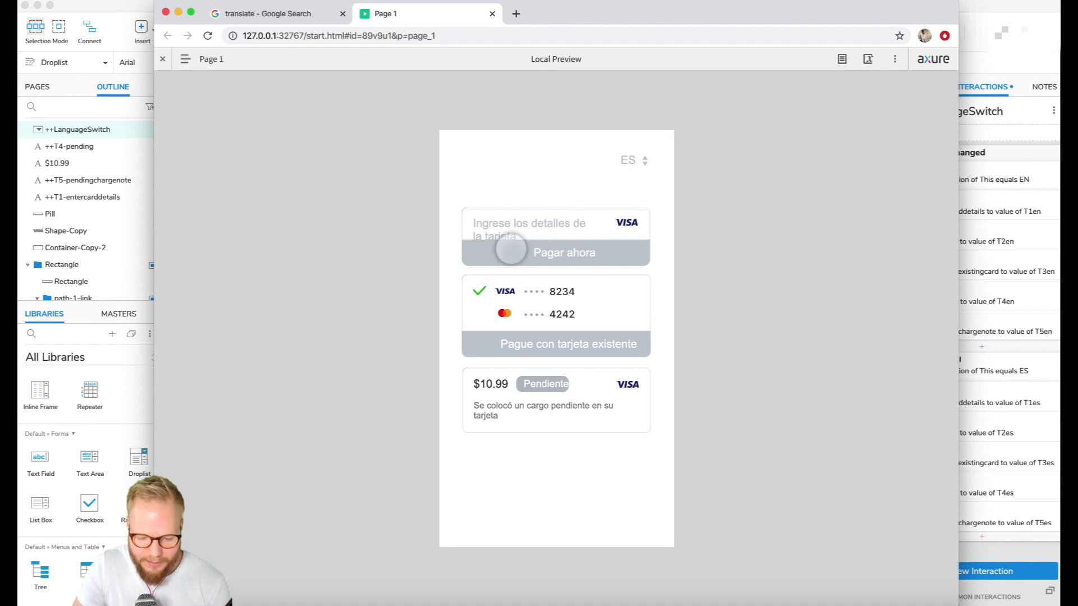
Test the language droplist by switching to EN, to ES and back to EN, and close the preview
left_click(637, 159)
left_click(630, 148)
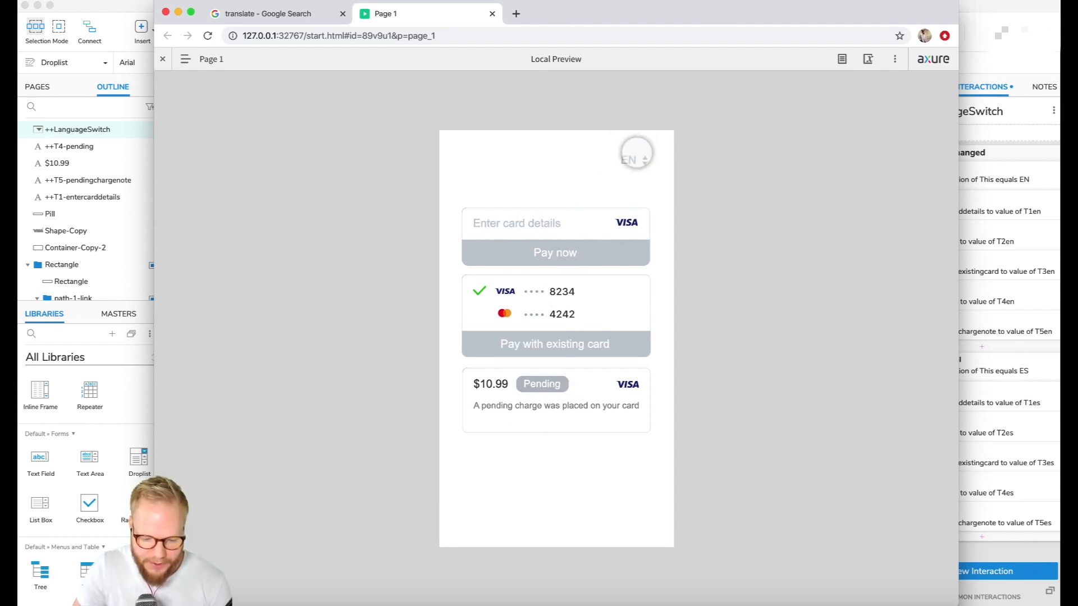
left_click(630, 161)
left_click(629, 177)
left_click(634, 163)
left_click(638, 145)
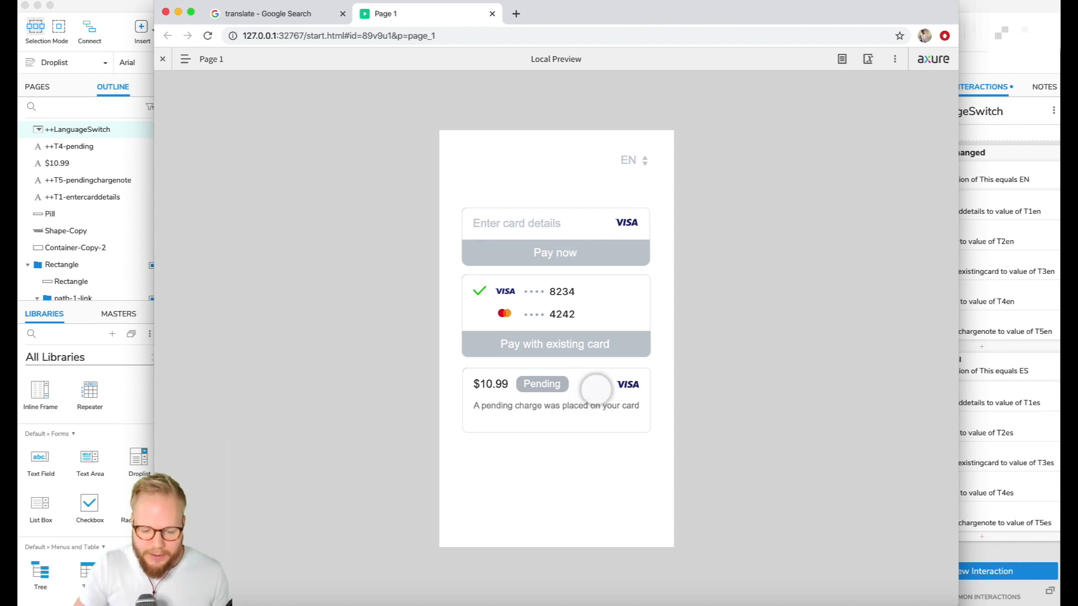
left_click(166, 12)
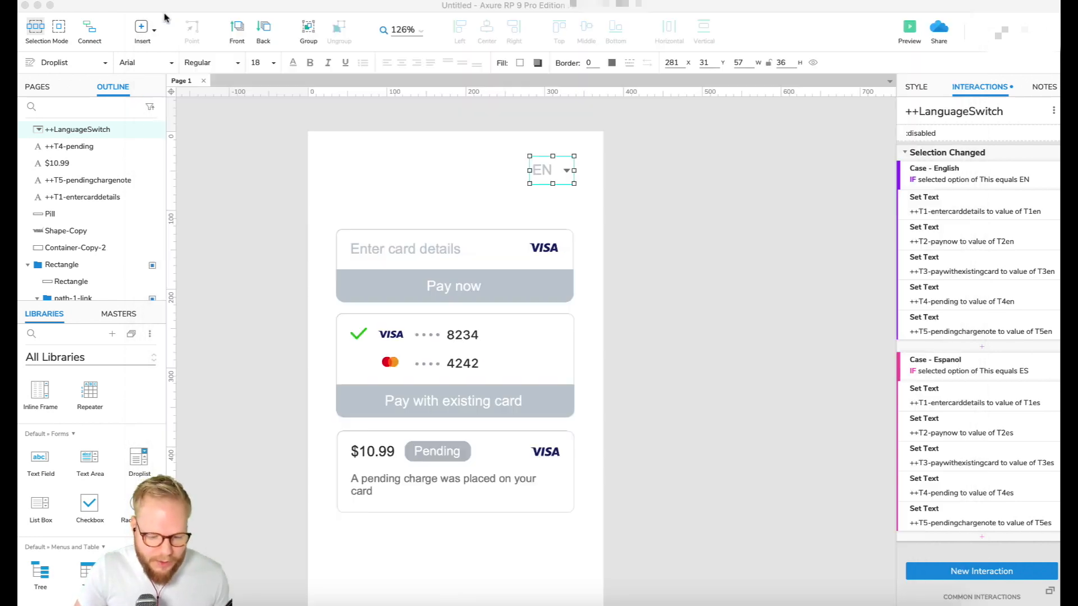
left_click(605, 322)
left_click(455, 253)
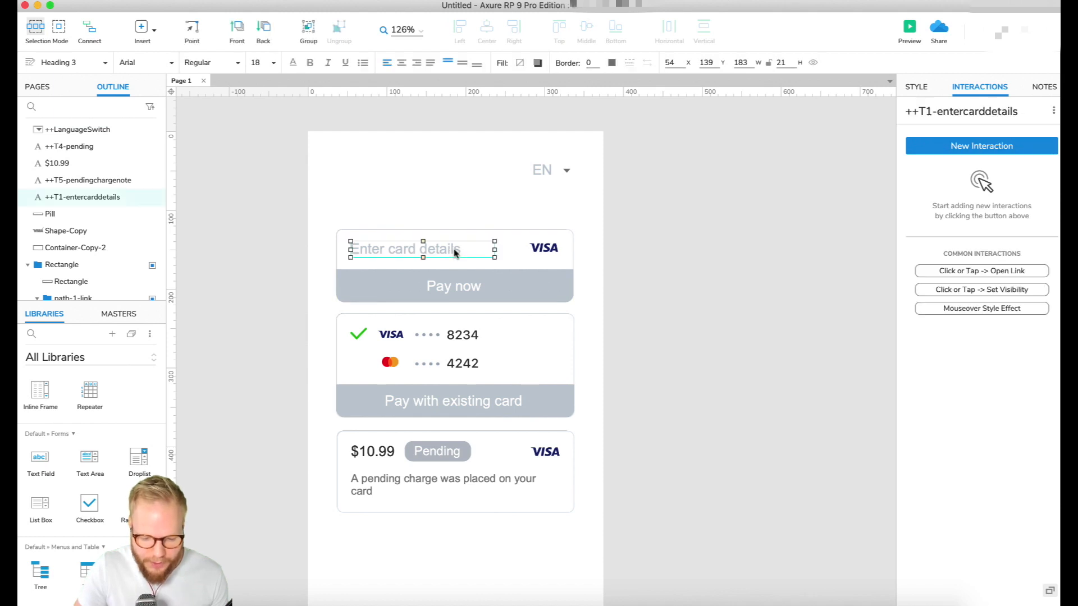
left_click(692, 310)
left_click(545, 167)
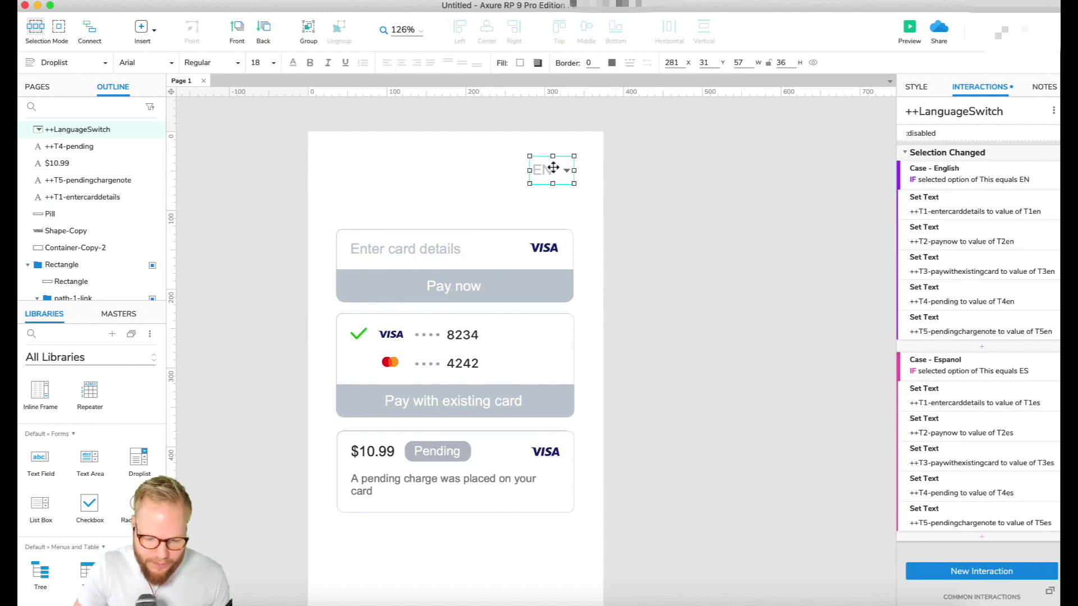
left_click(690, 251)
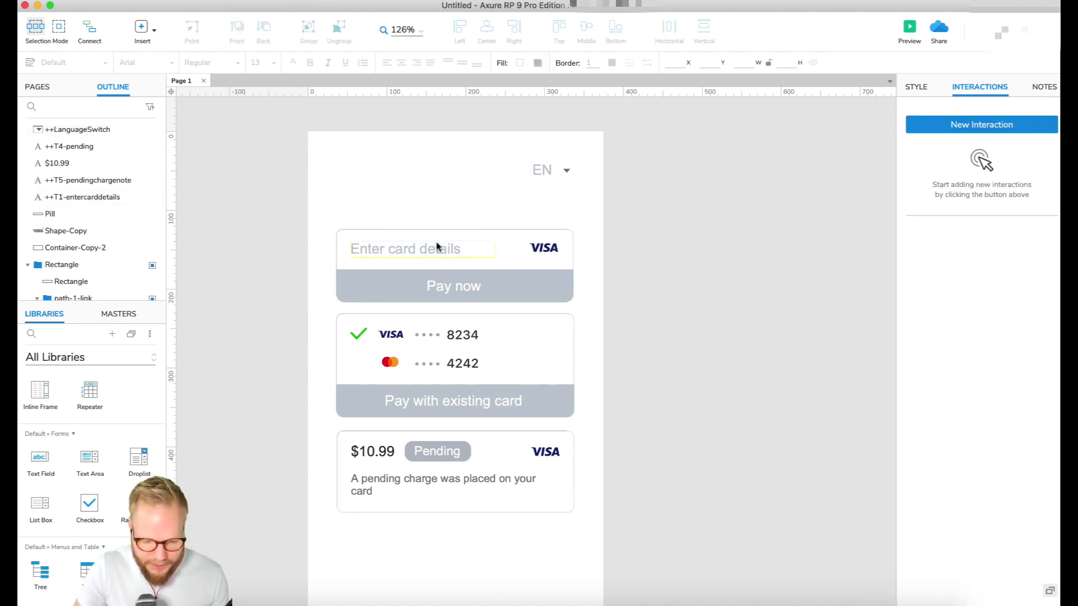
Widen the ++T1-entercarddetails label toward the VISA logo on the first card
left_click(438, 247)
left_click_drag(492, 247, 521, 248)
Stretch the ++T2-paynow label to about 299 px so it spans its whole button, and open its style settings
left_click(471, 285)
left_click_drag(482, 287, 575, 286)
left_click_drag(423, 287, 337, 286)
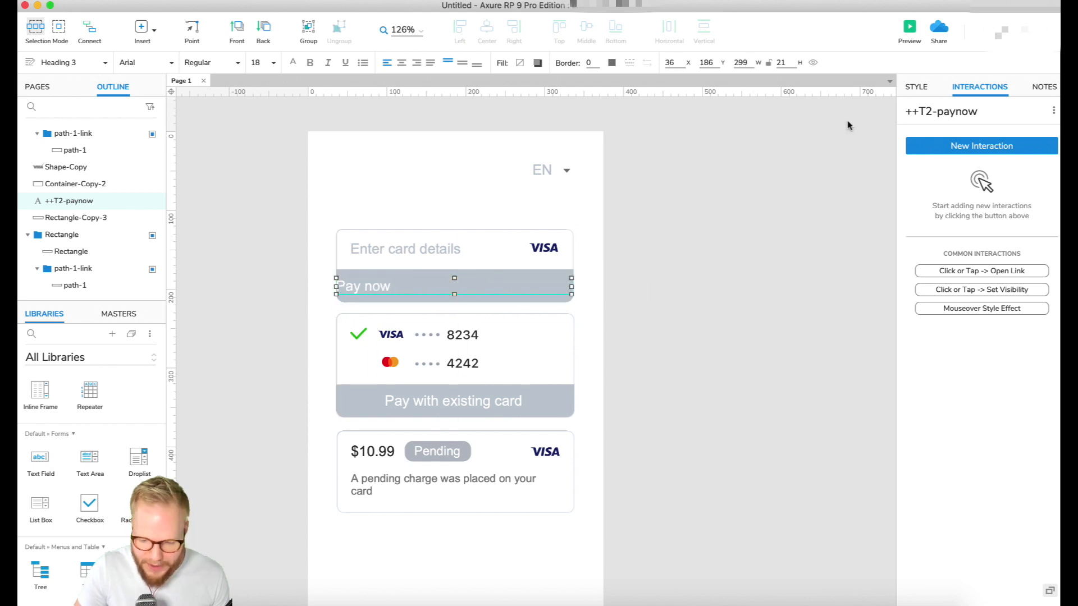
left_click(925, 87)
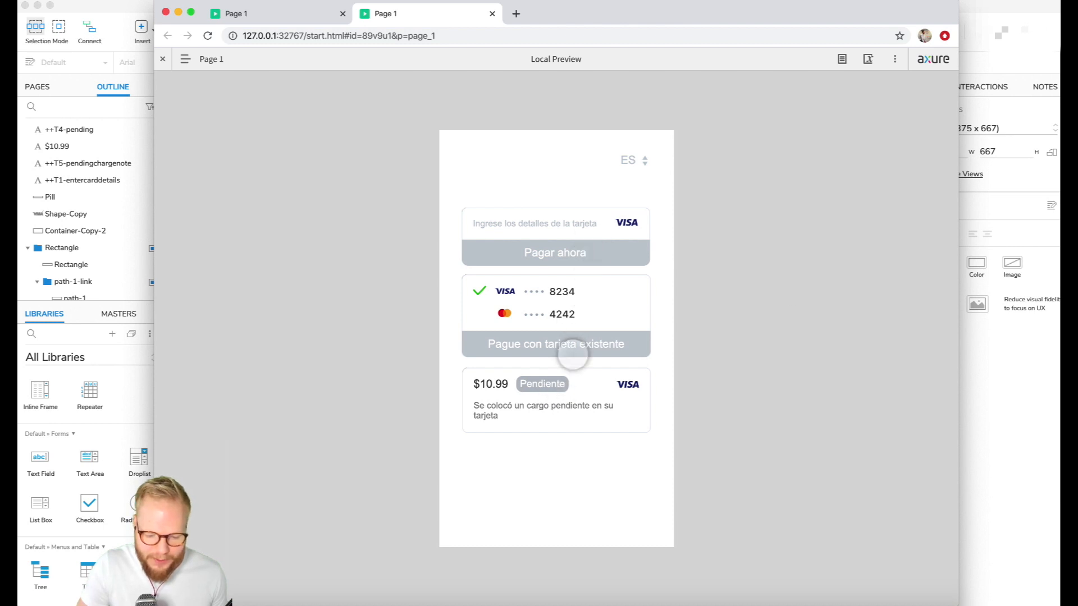
Close both browser preview tabs and return to the Axure RP project
left_click(492, 14)
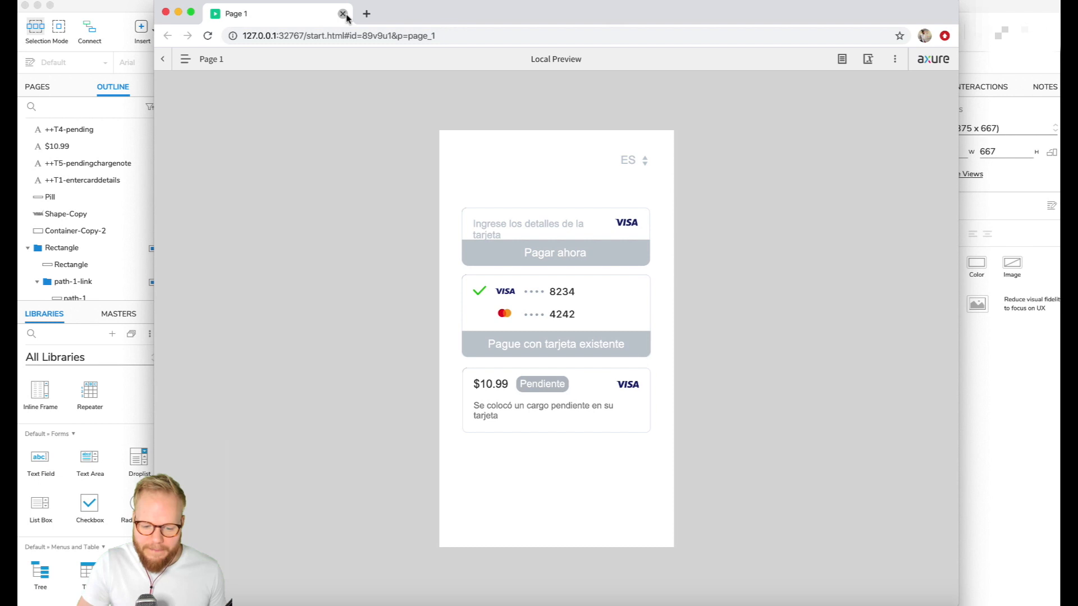
left_click(342, 14)
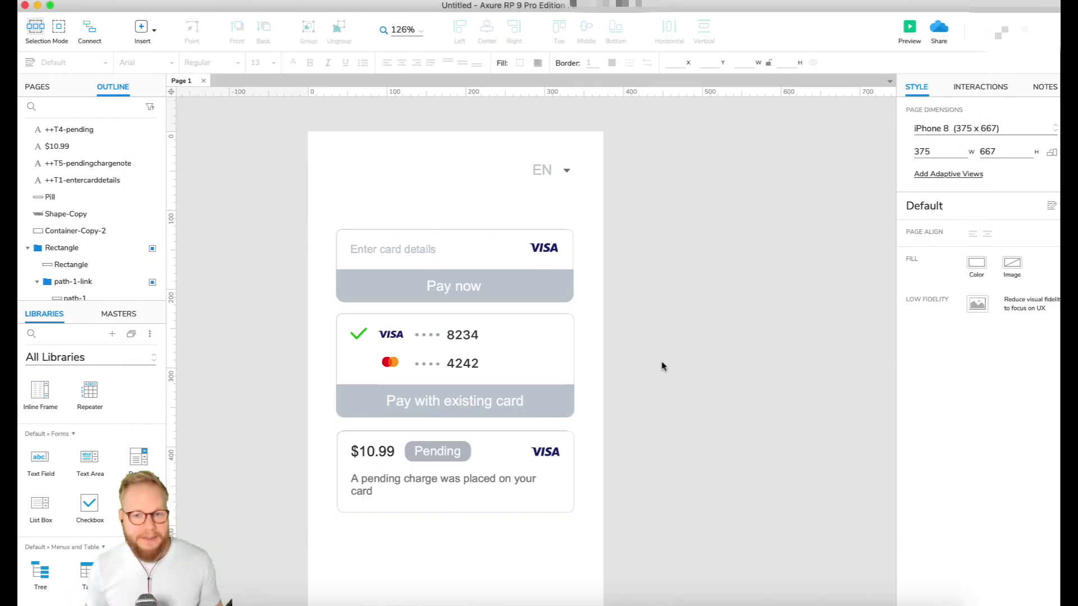